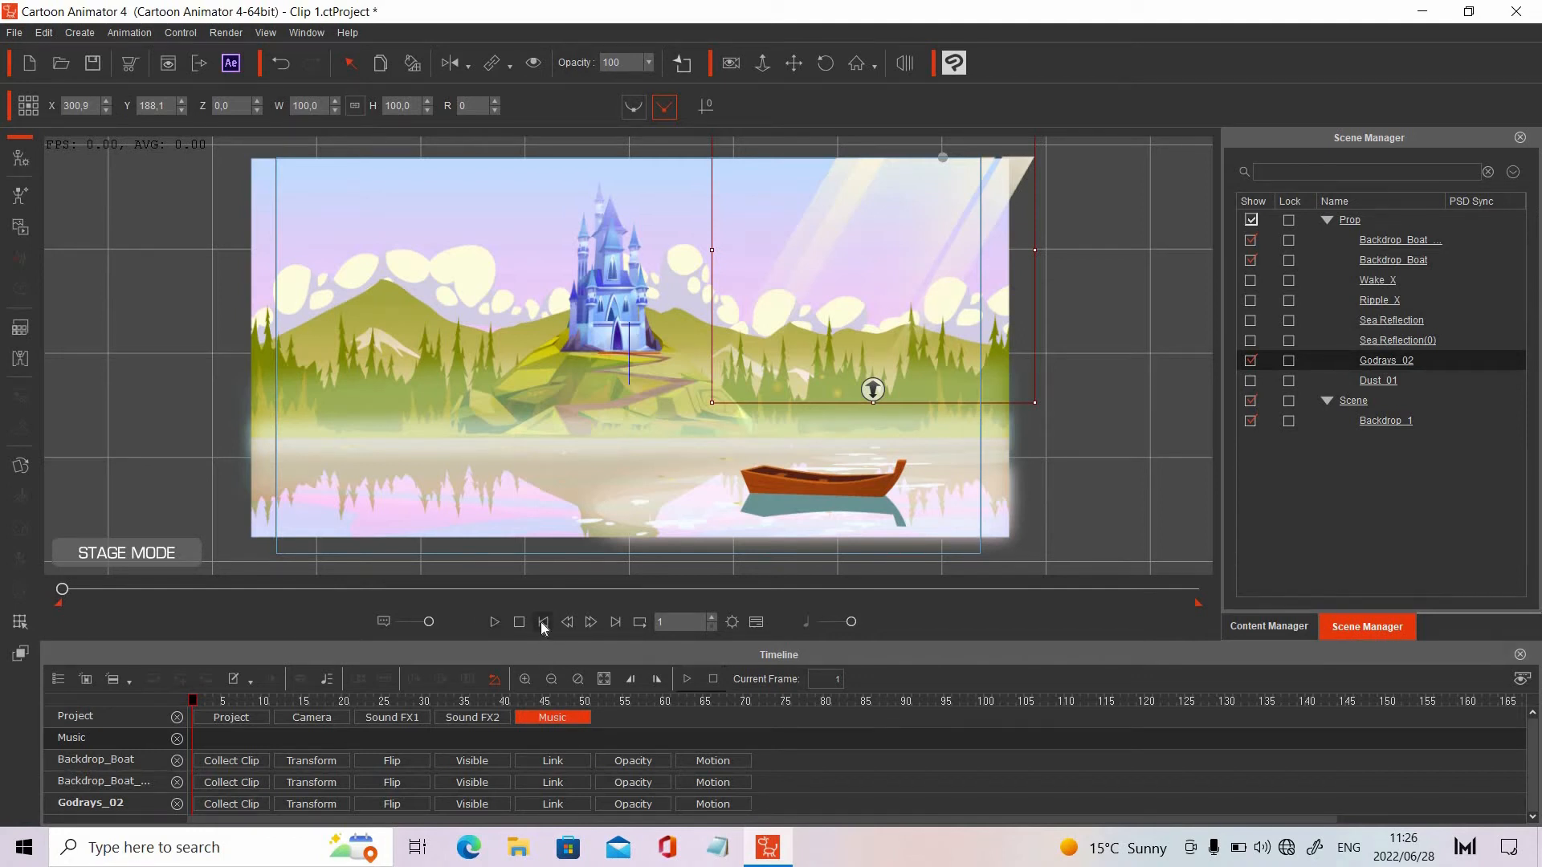
Preview the scene animation with the Godrays_02 prop shown, and stop playback
left_click(494, 622)
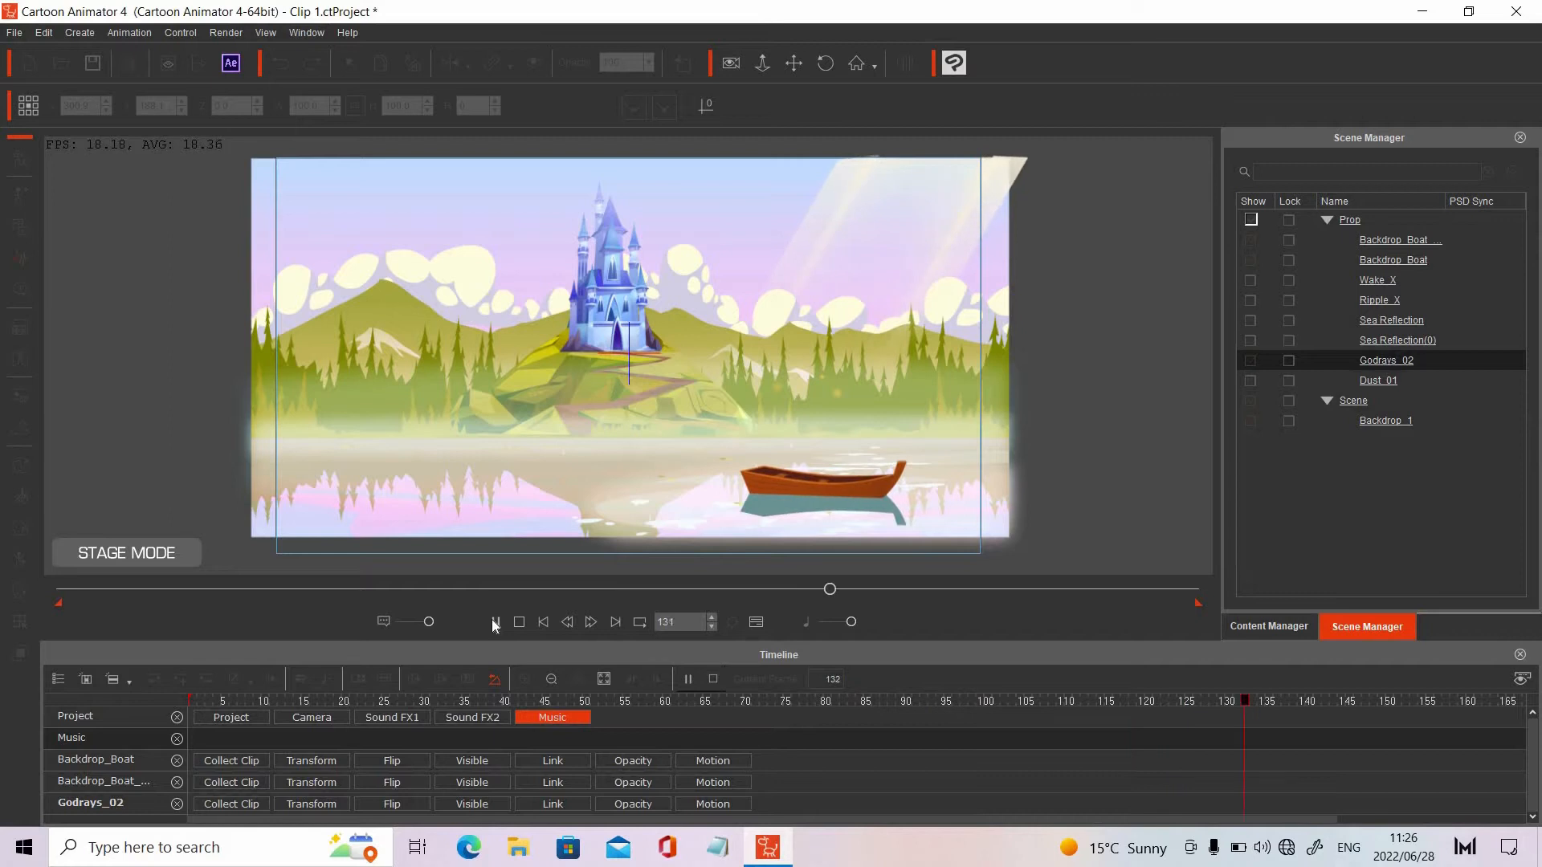
left_click(519, 624)
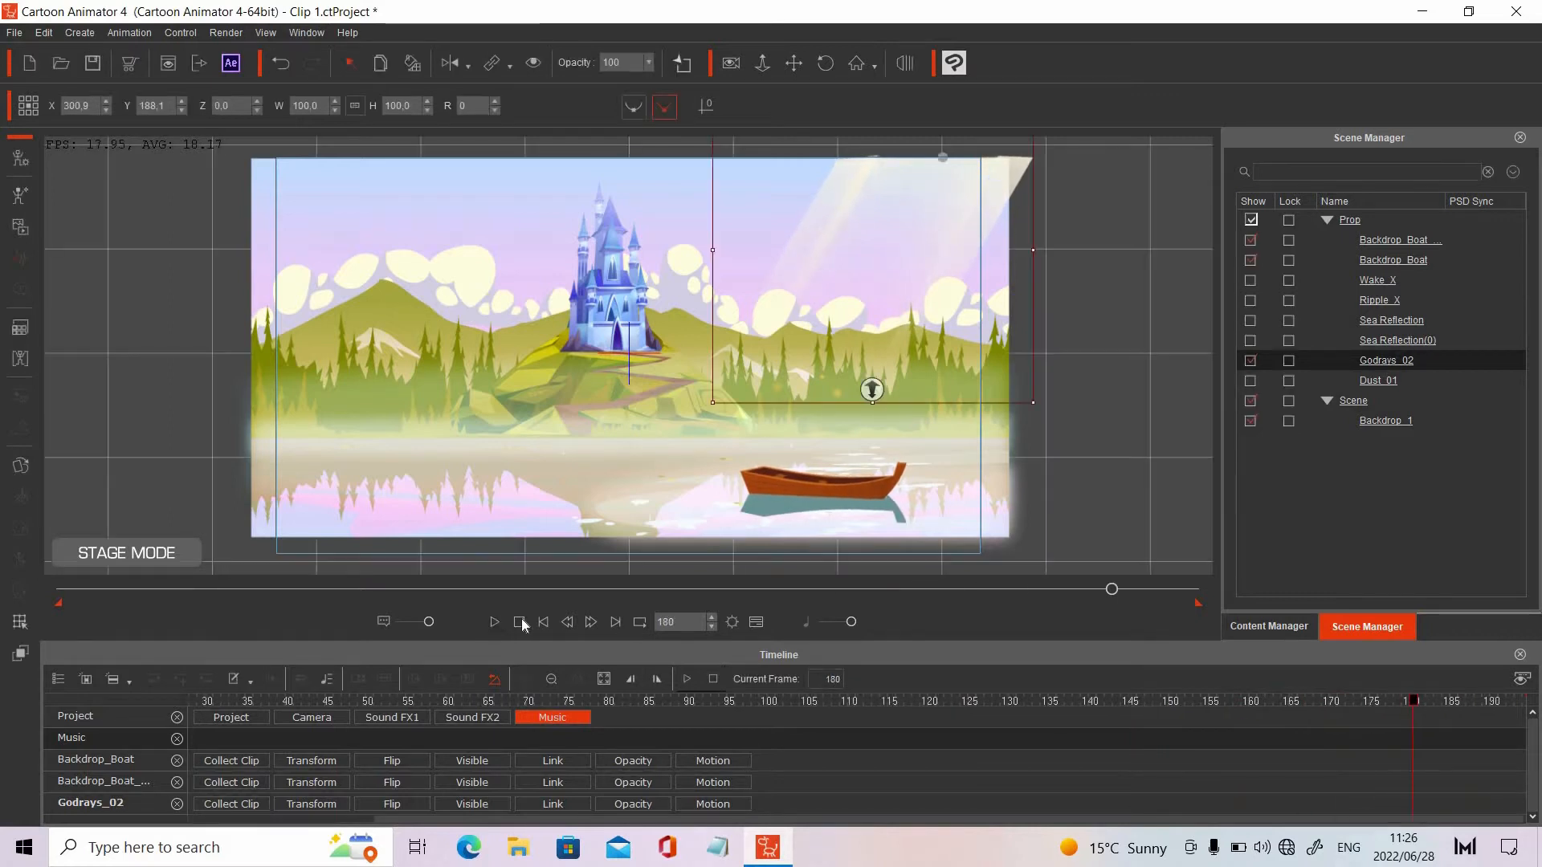
left_click(520, 621)
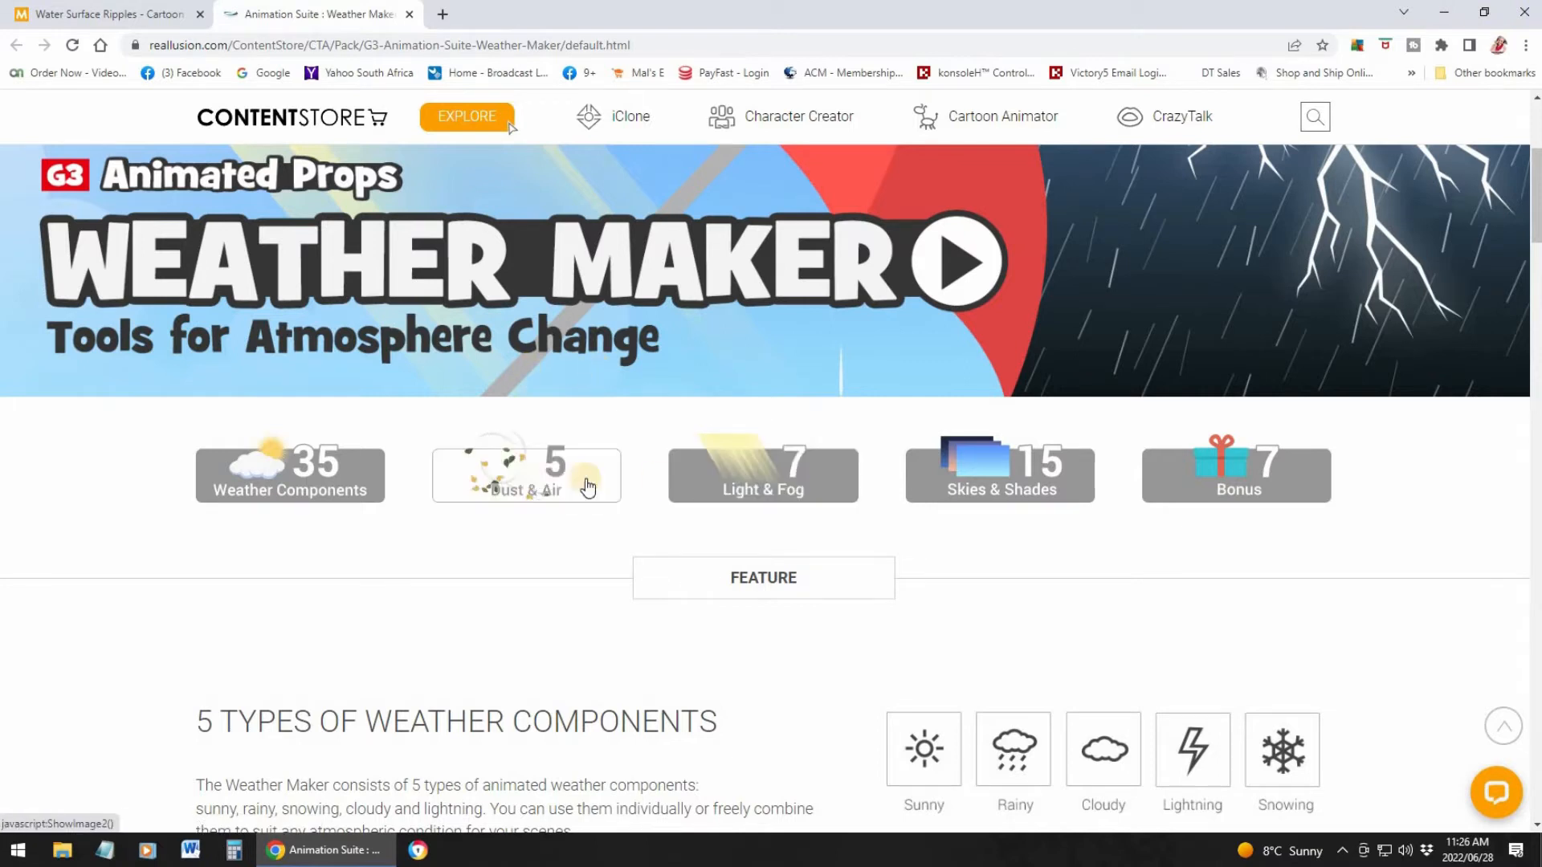
Switch to the browser and view the Weather Maker pack's Dust & Air gallery, checking the Dust 03 preview
left_click(510, 482)
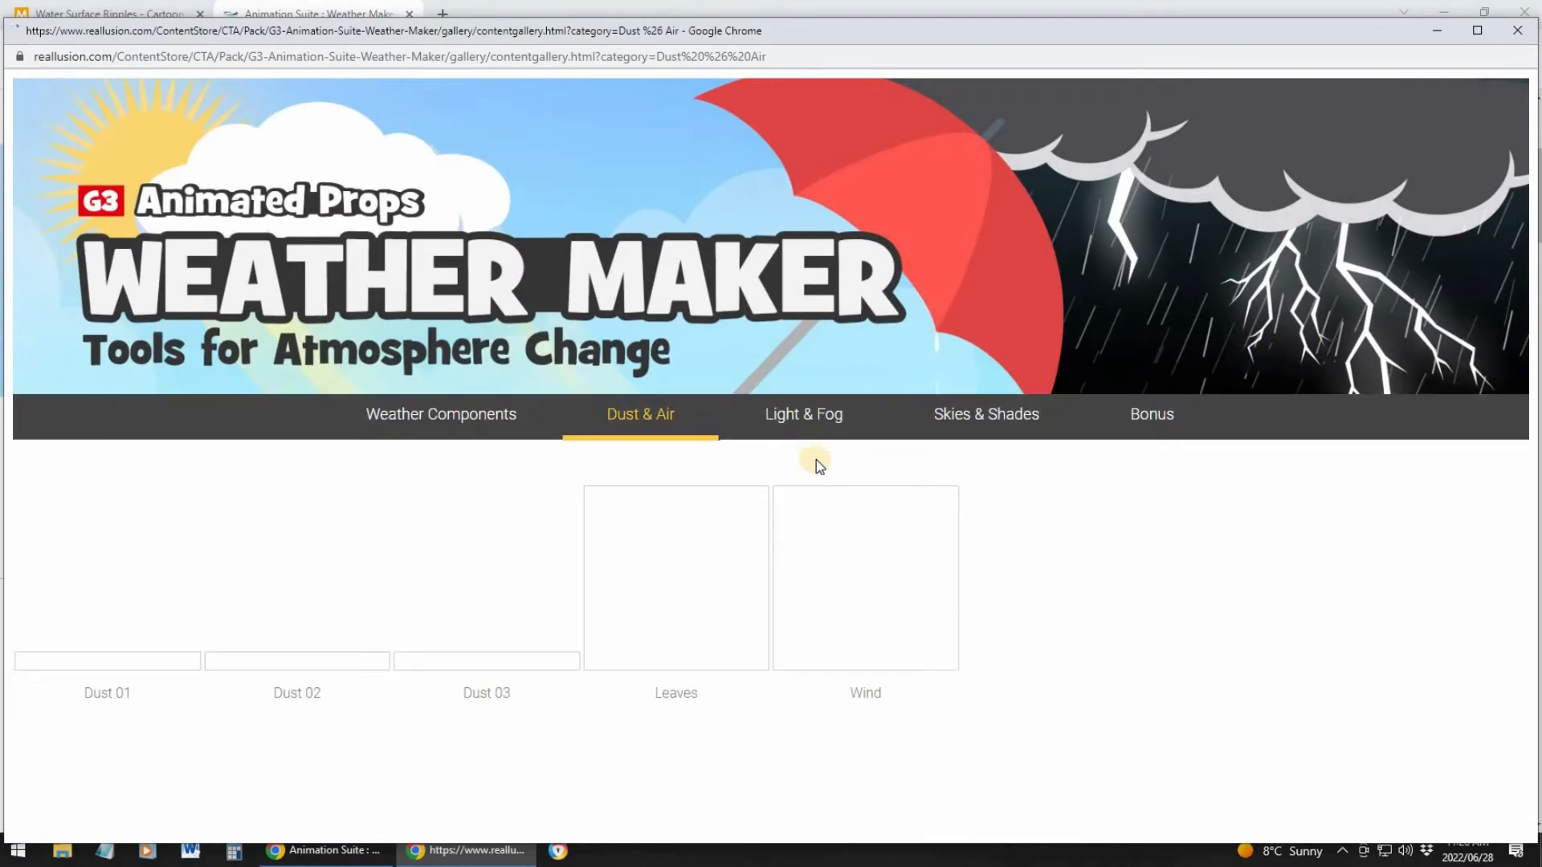
left_click(479, 587)
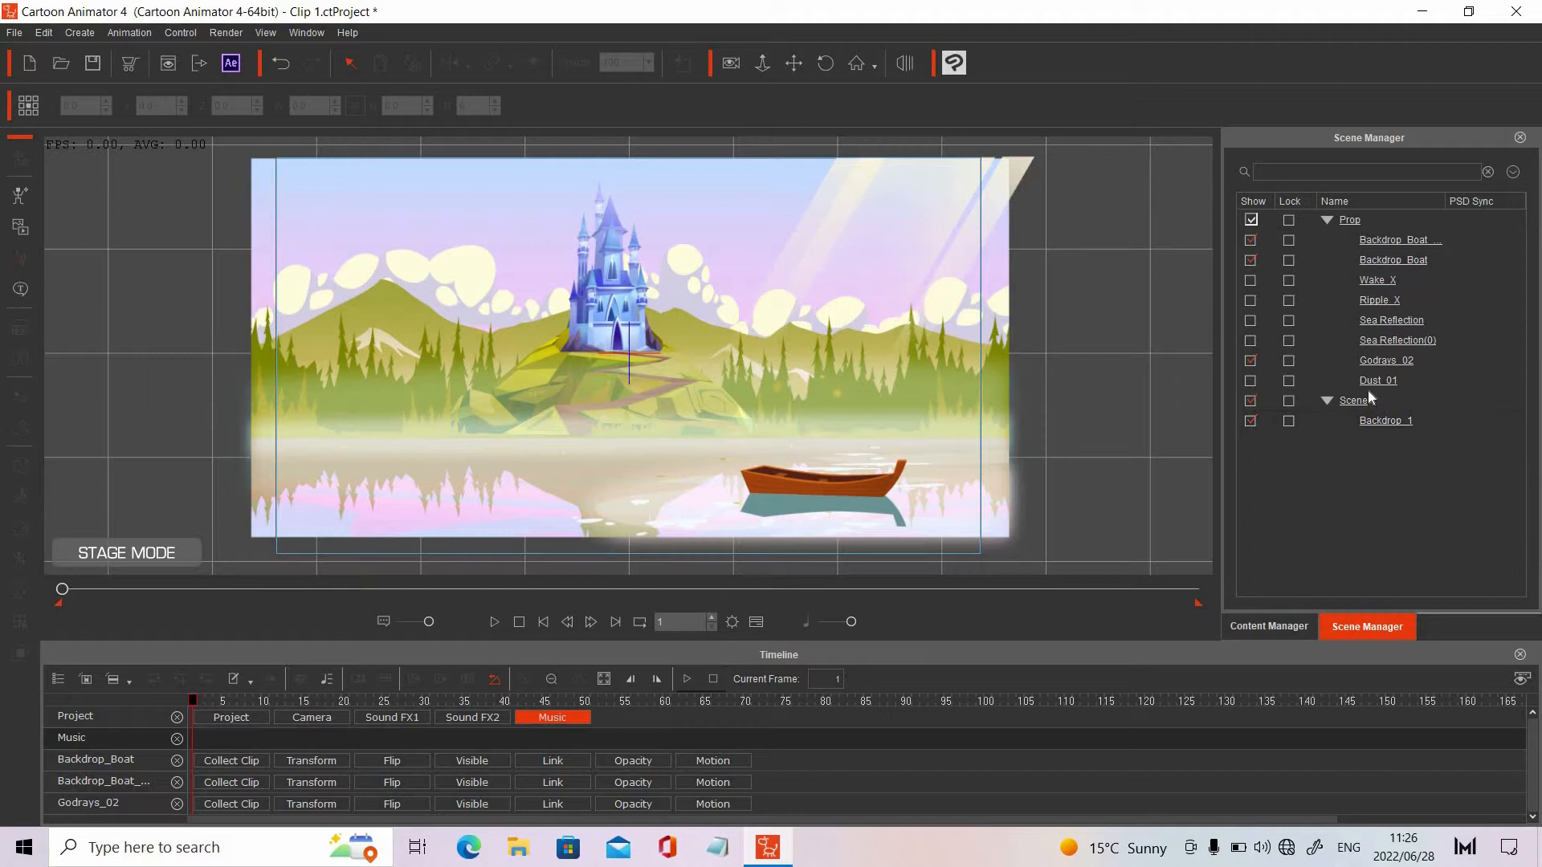
Back in Cartoon Animator, show the Dust_01 prop and preview the scene animation with it
left_click(1249, 380)
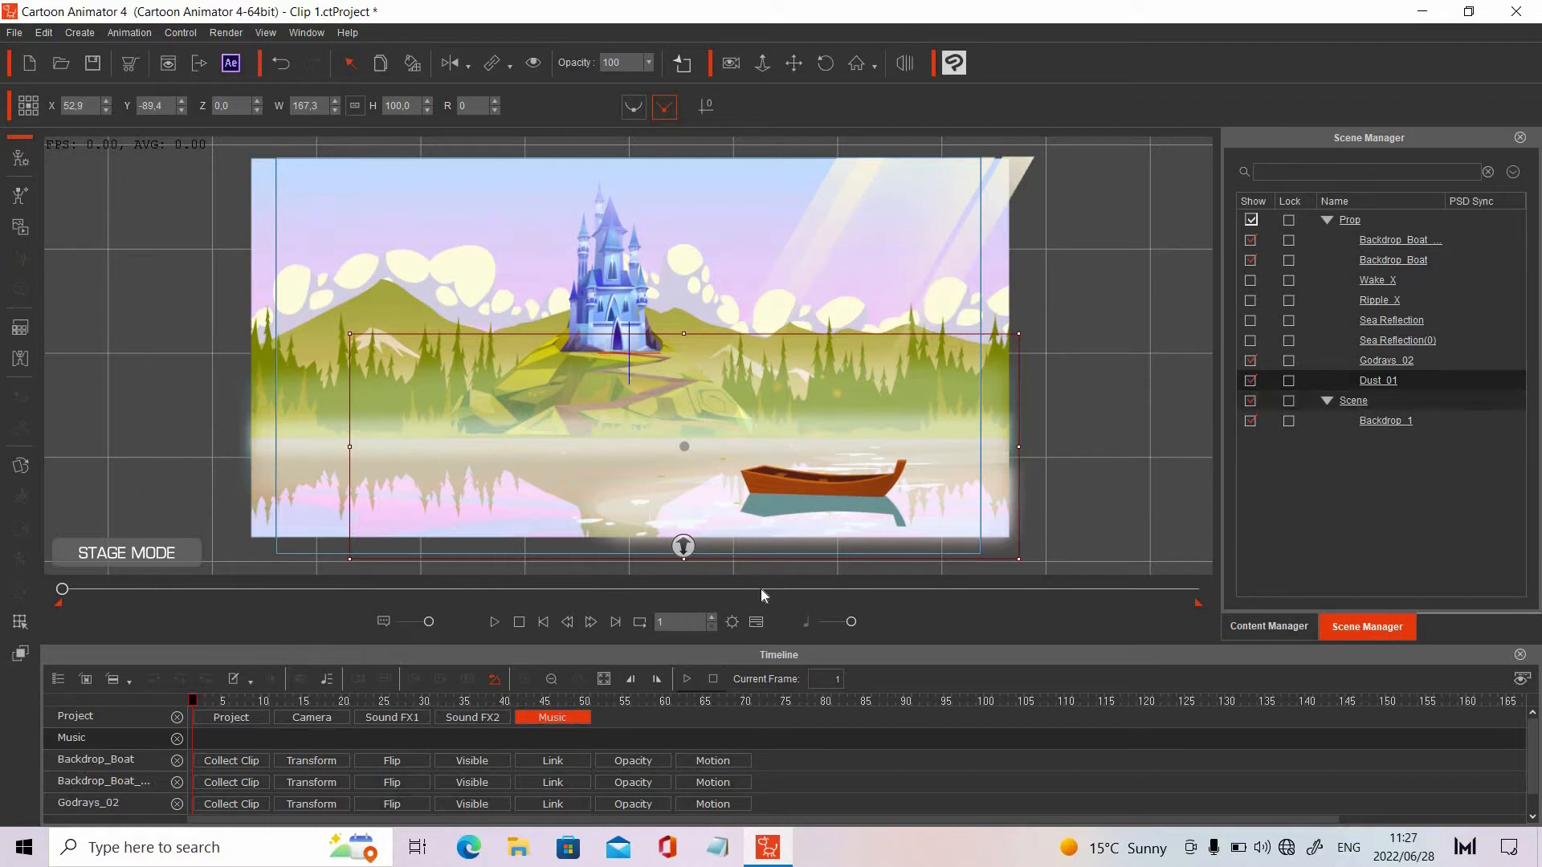
left_click(193, 489)
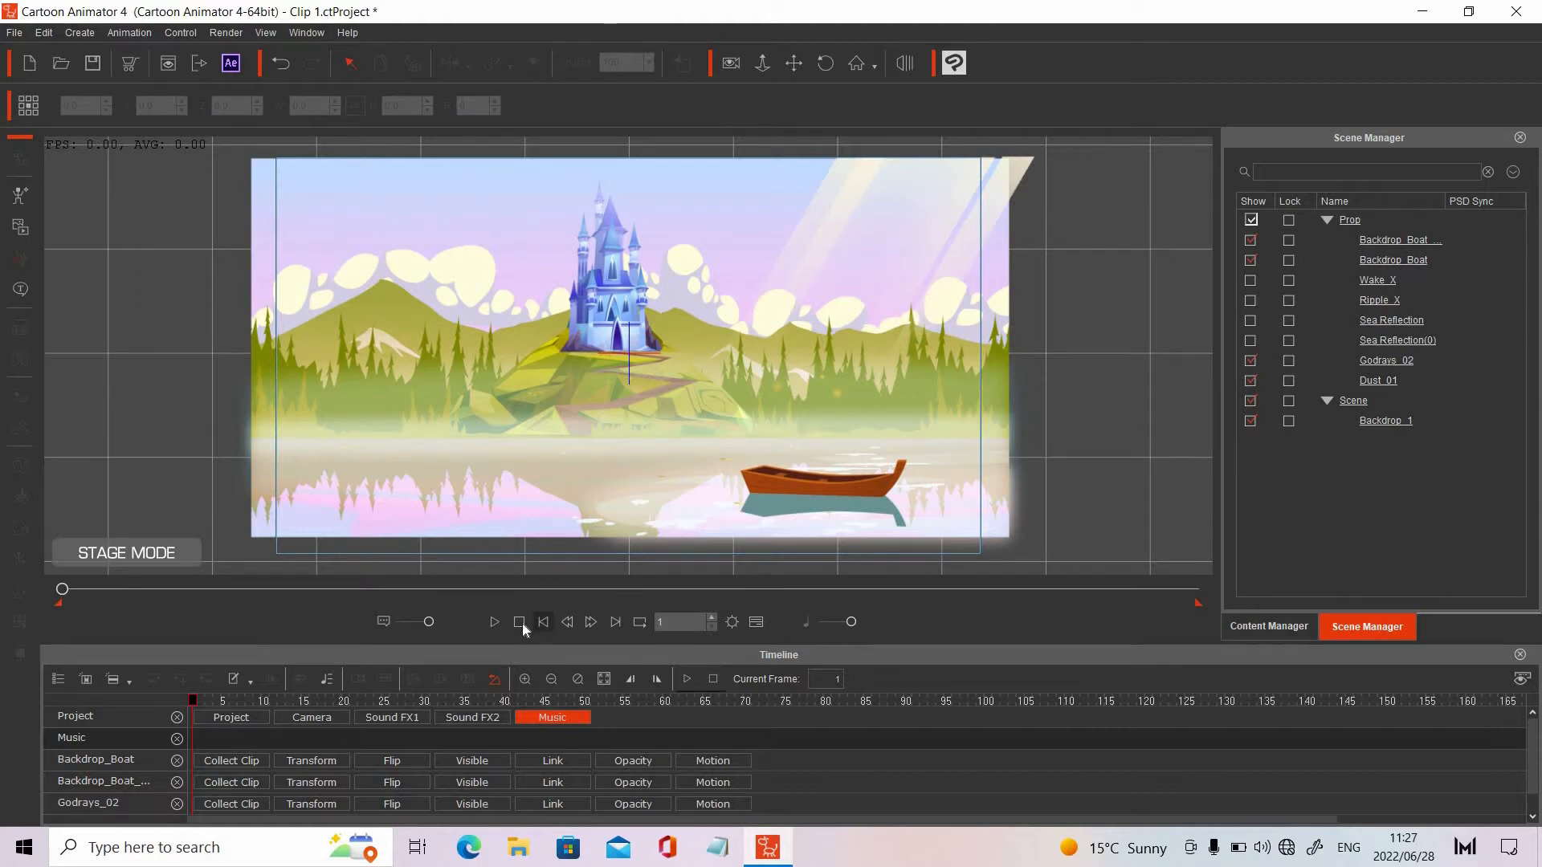
left_click(496, 623)
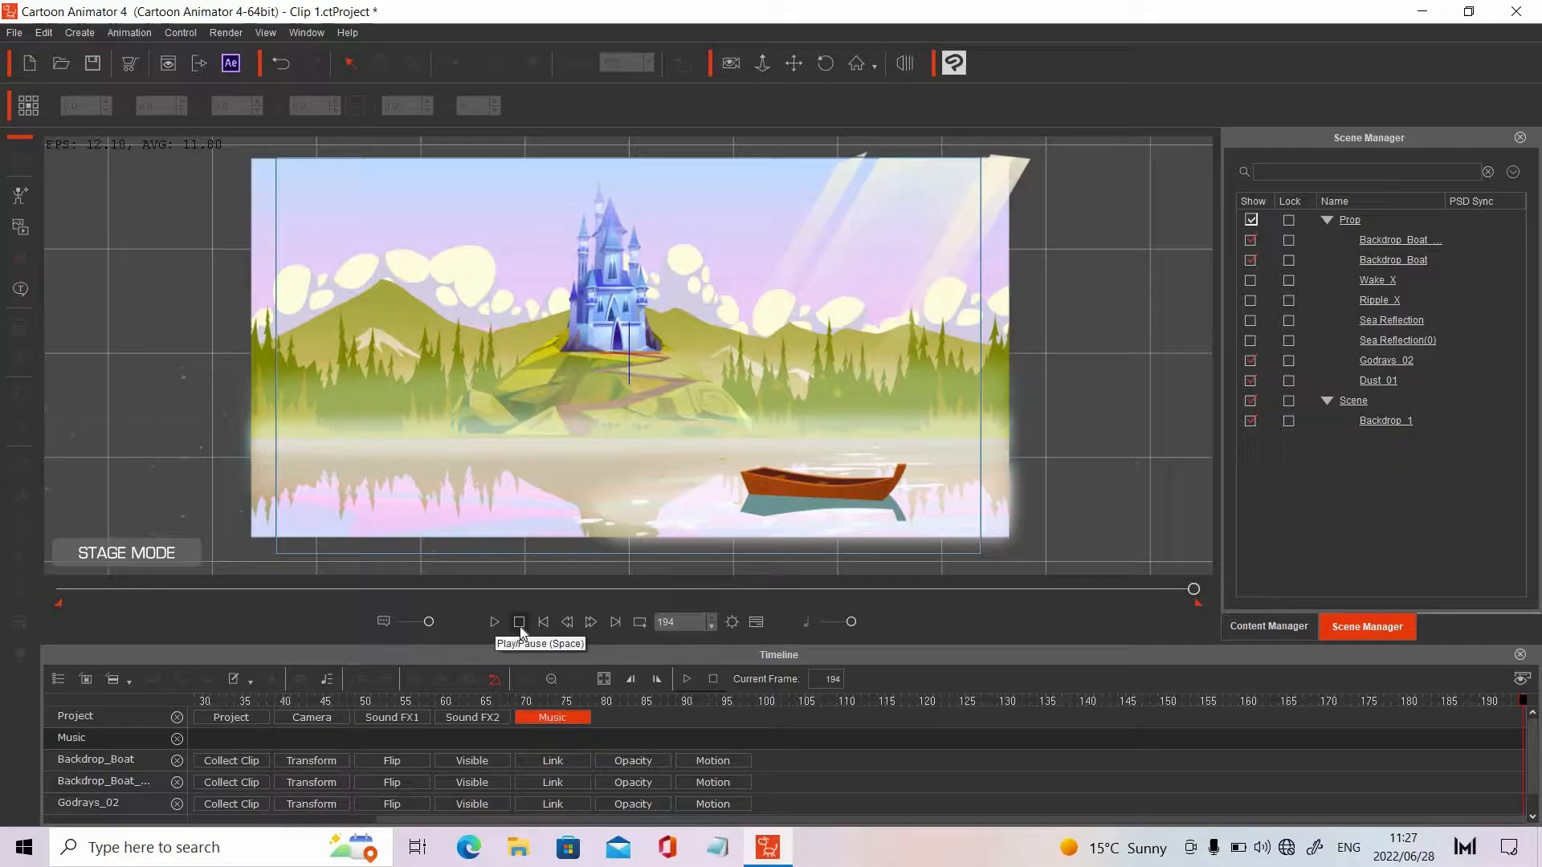
left_click(520, 624)
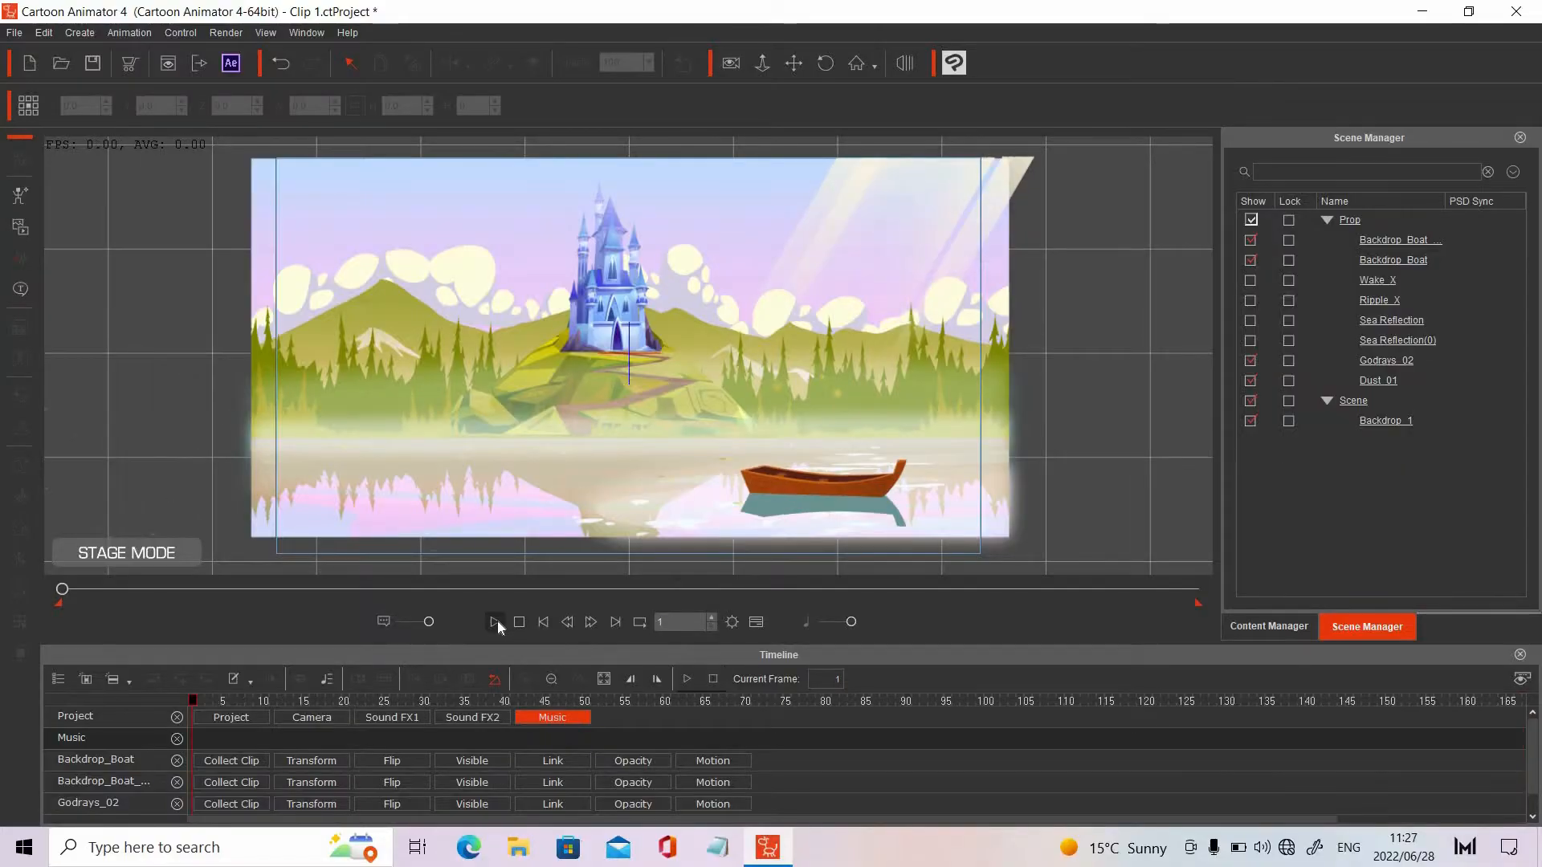
left_click(496, 623)
Show the Sea Reflection and Sea Reflection(0) props on the water
left_click(1267, 629)
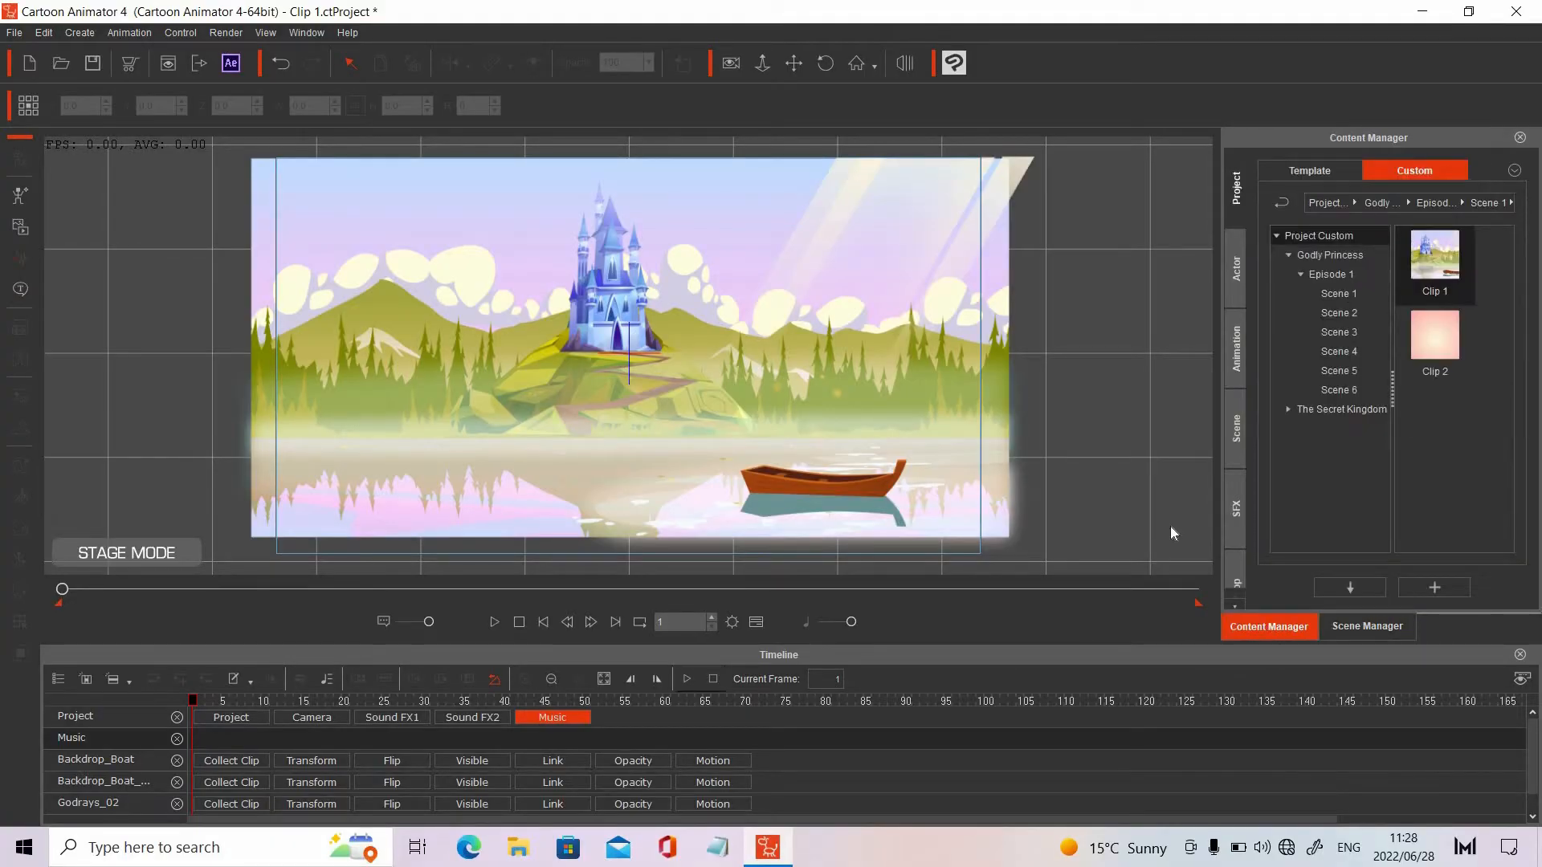
left_click(1366, 628)
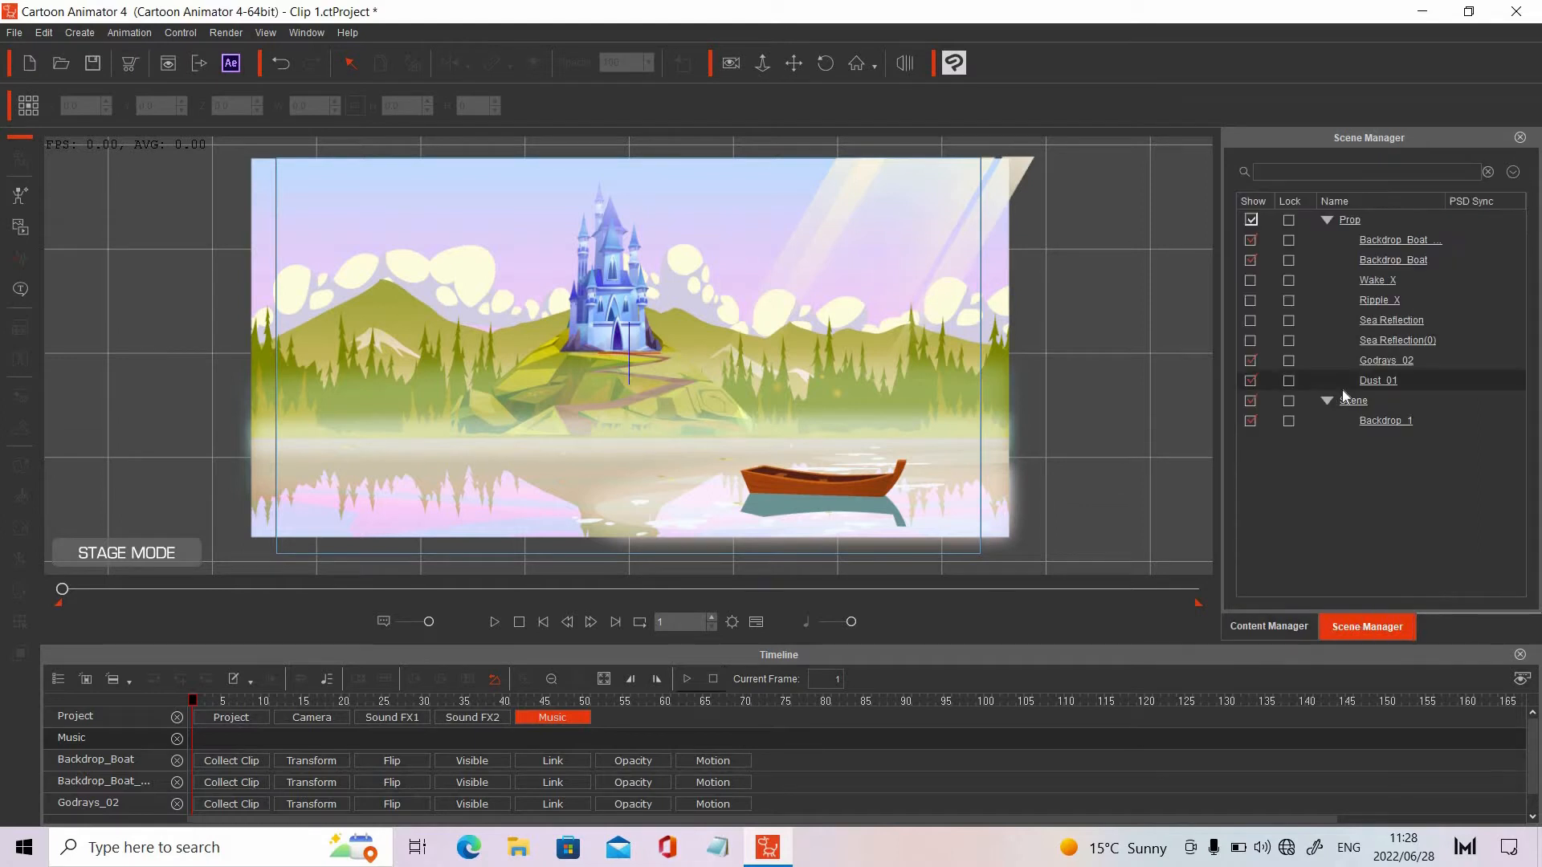
left_click(1251, 322)
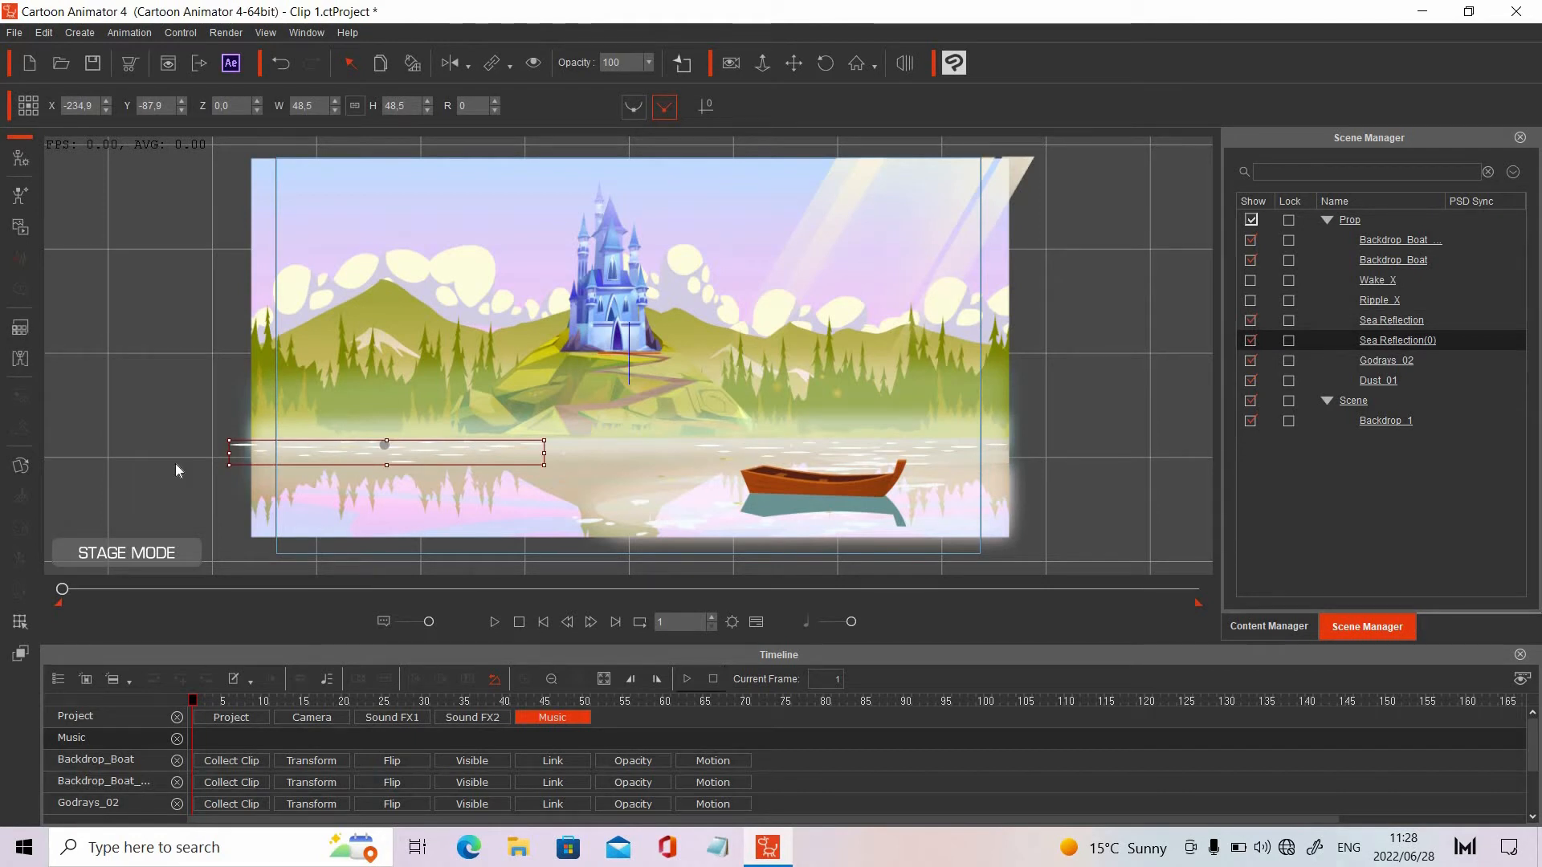
Add the Sea Reflection prop from the 03_G3 Beach Scene template folder to the stage, beside the backdrop
left_click(1265, 630)
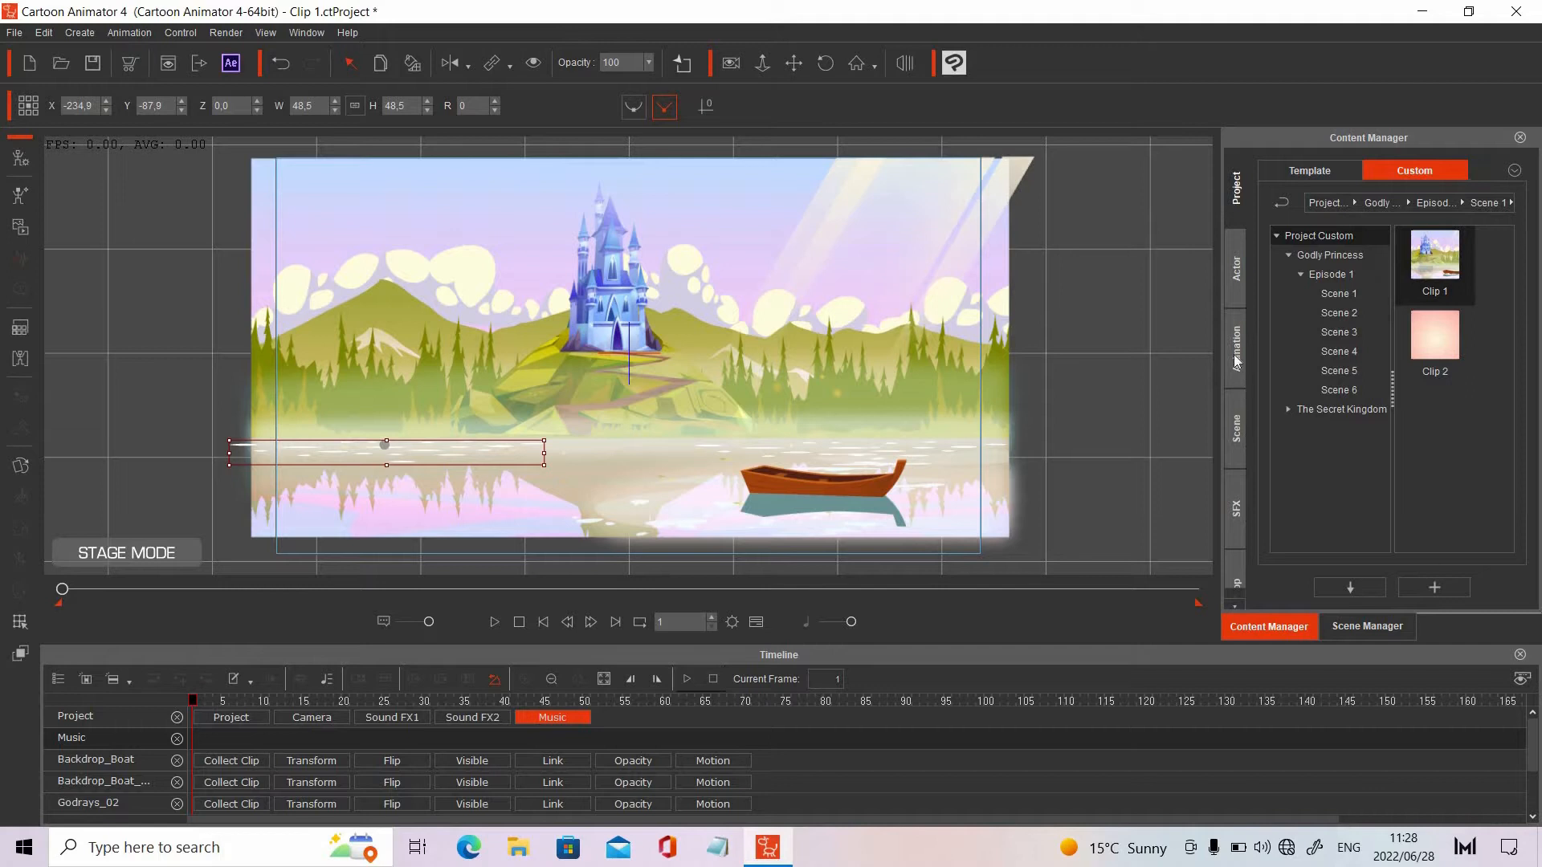
left_click(1238, 577)
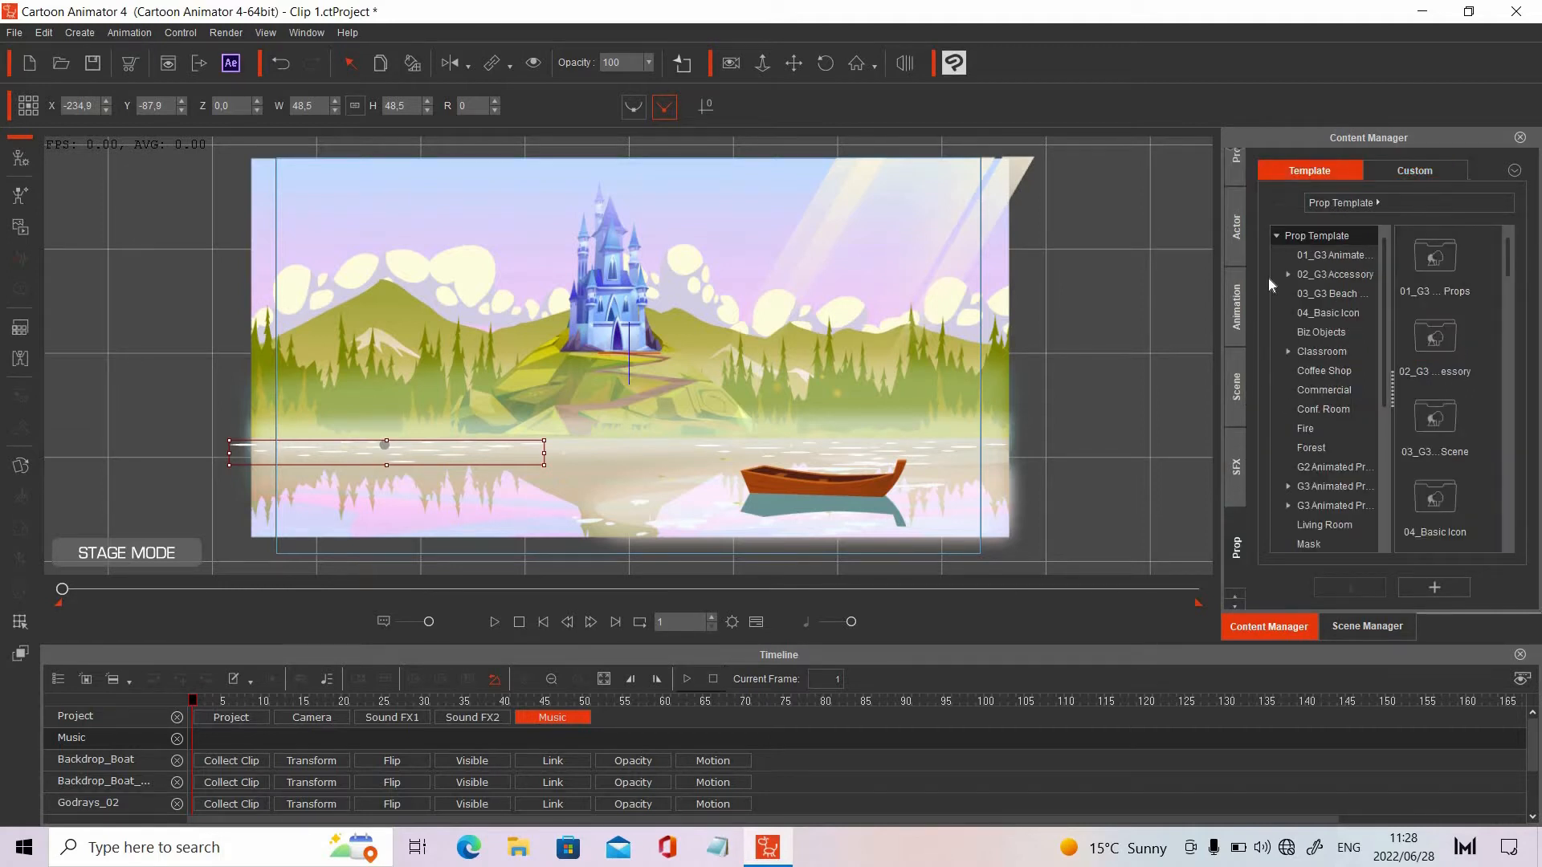
left_click(1333, 294)
left_click_drag(1509, 267, 1511, 491)
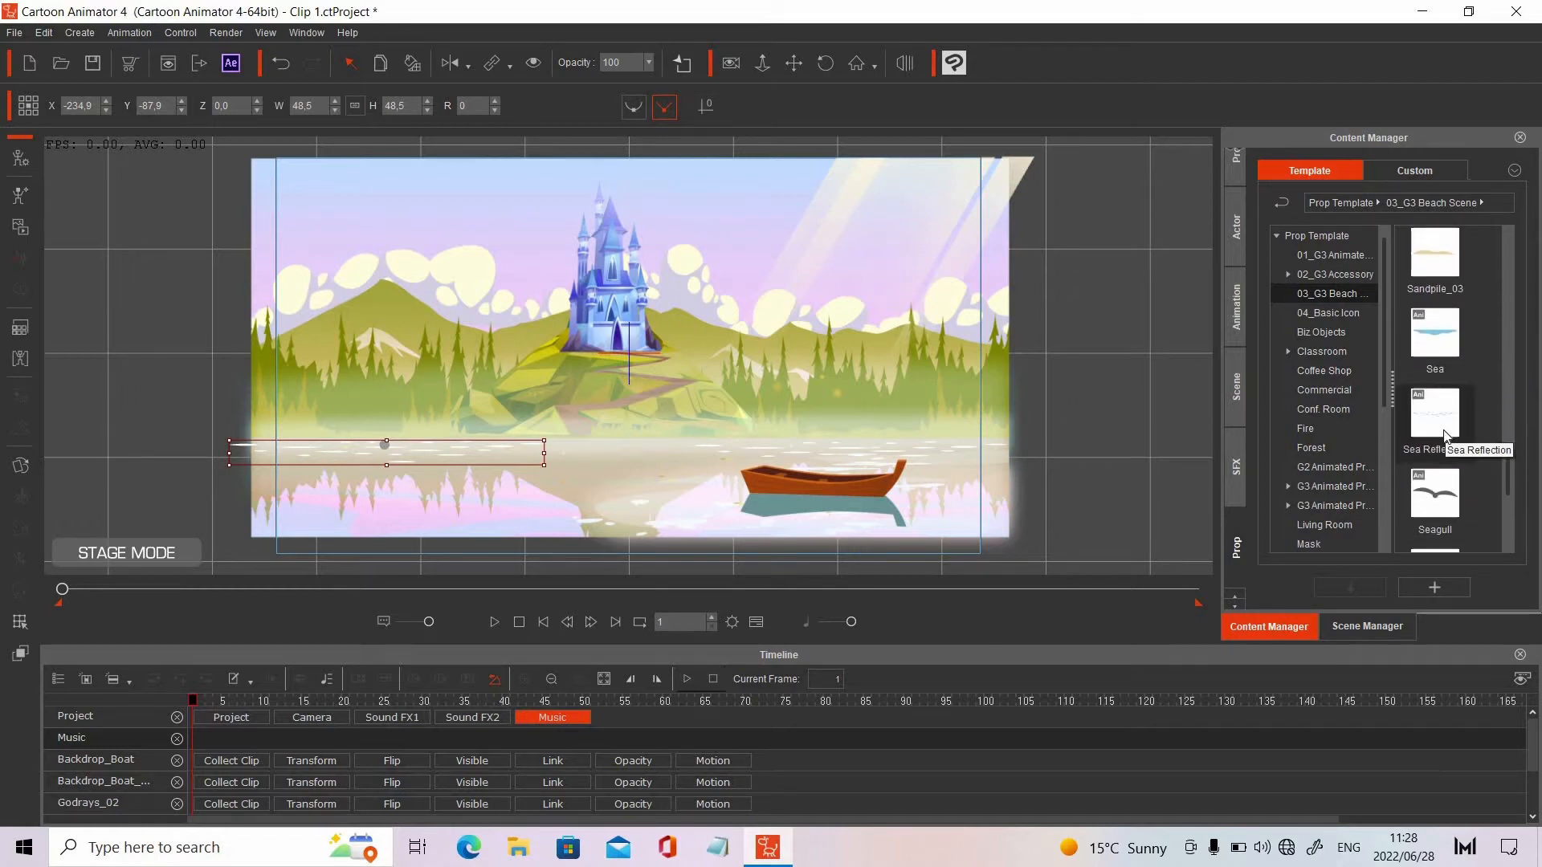
left_click_drag(1446, 425, 1092, 375)
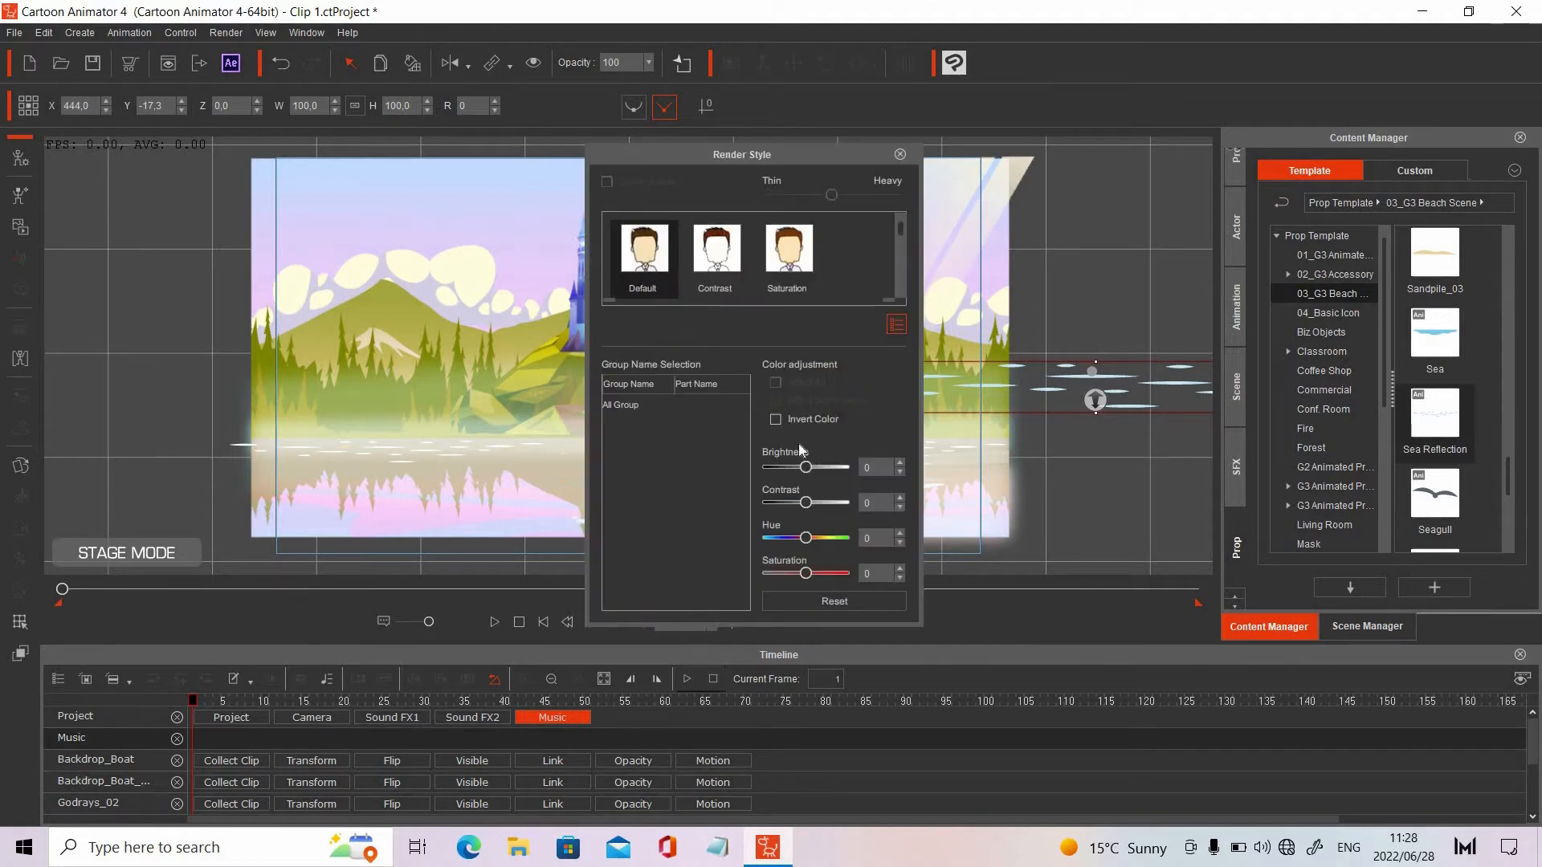
Set the added Sea Reflection prop's render style brightness to 100, and delete that extra prop
left_click_drag(808, 471, 865, 470)
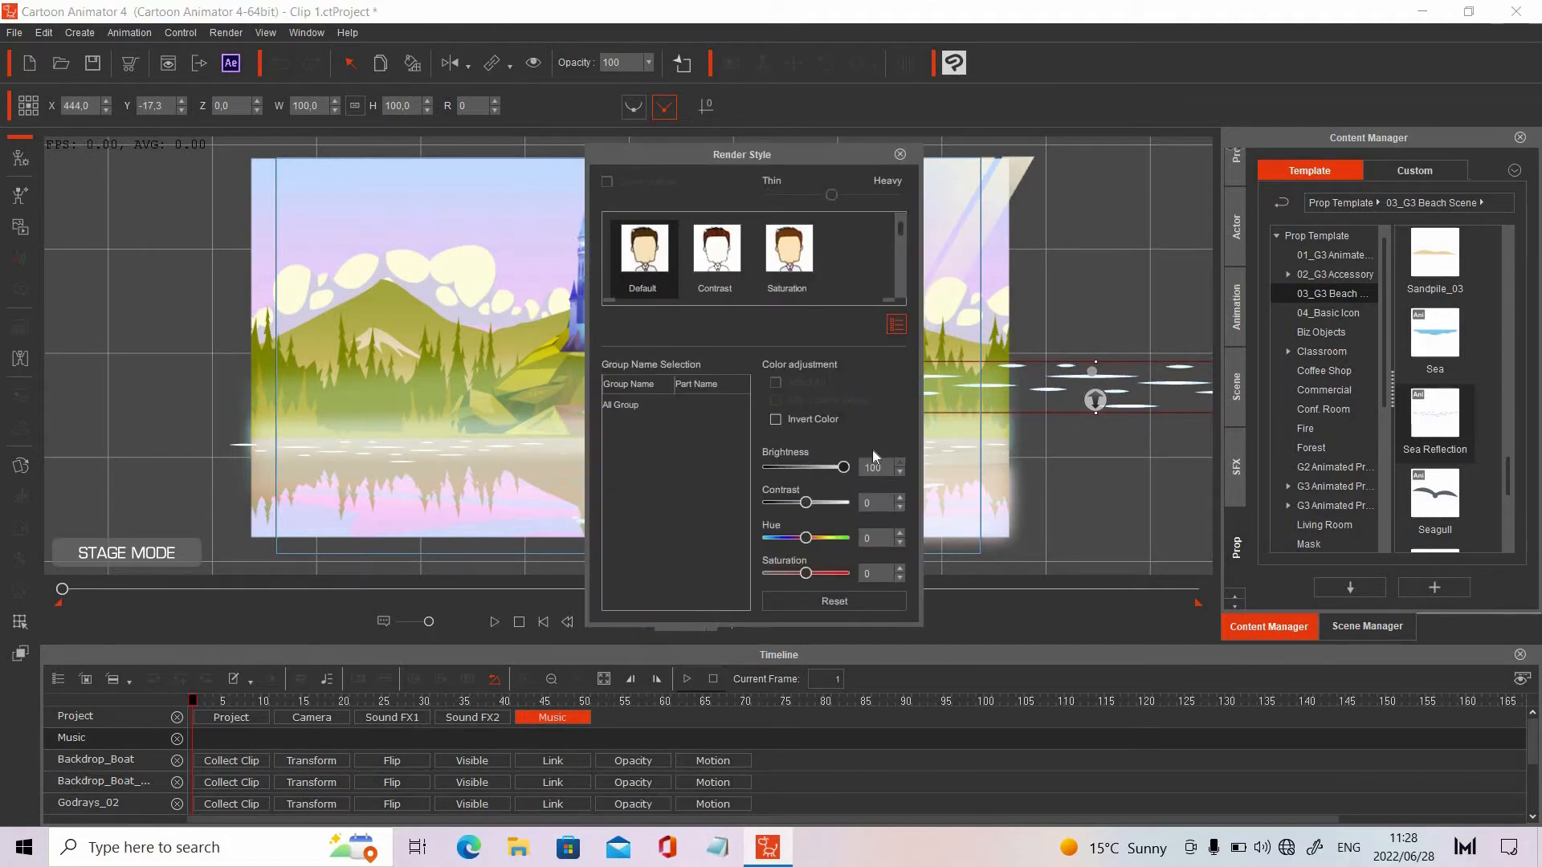
left_click(901, 155)
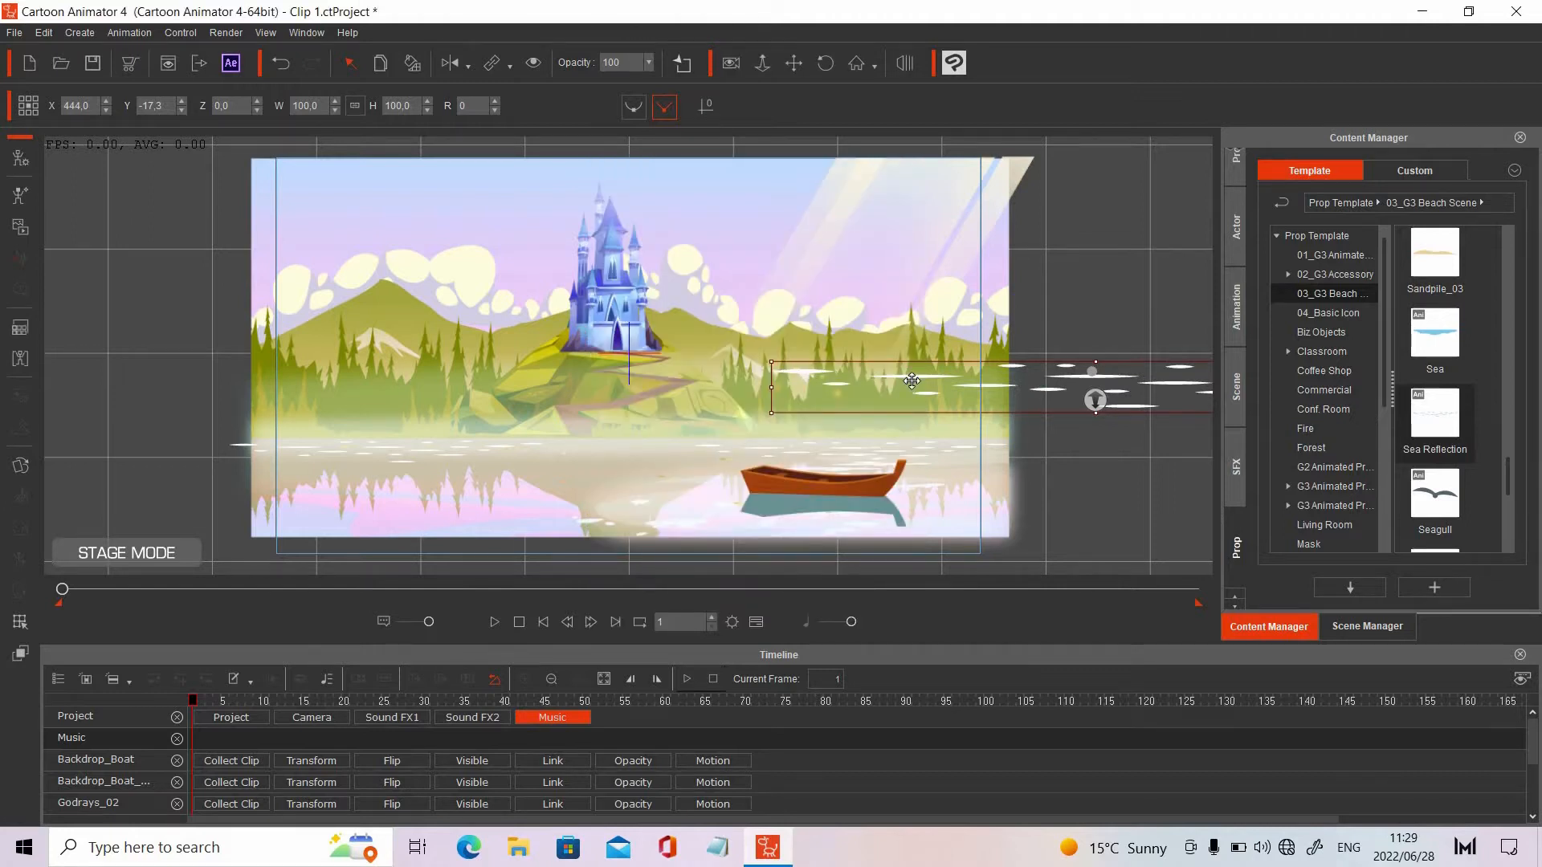
left_click_drag(1062, 340, 1062, 341)
key("Delete")
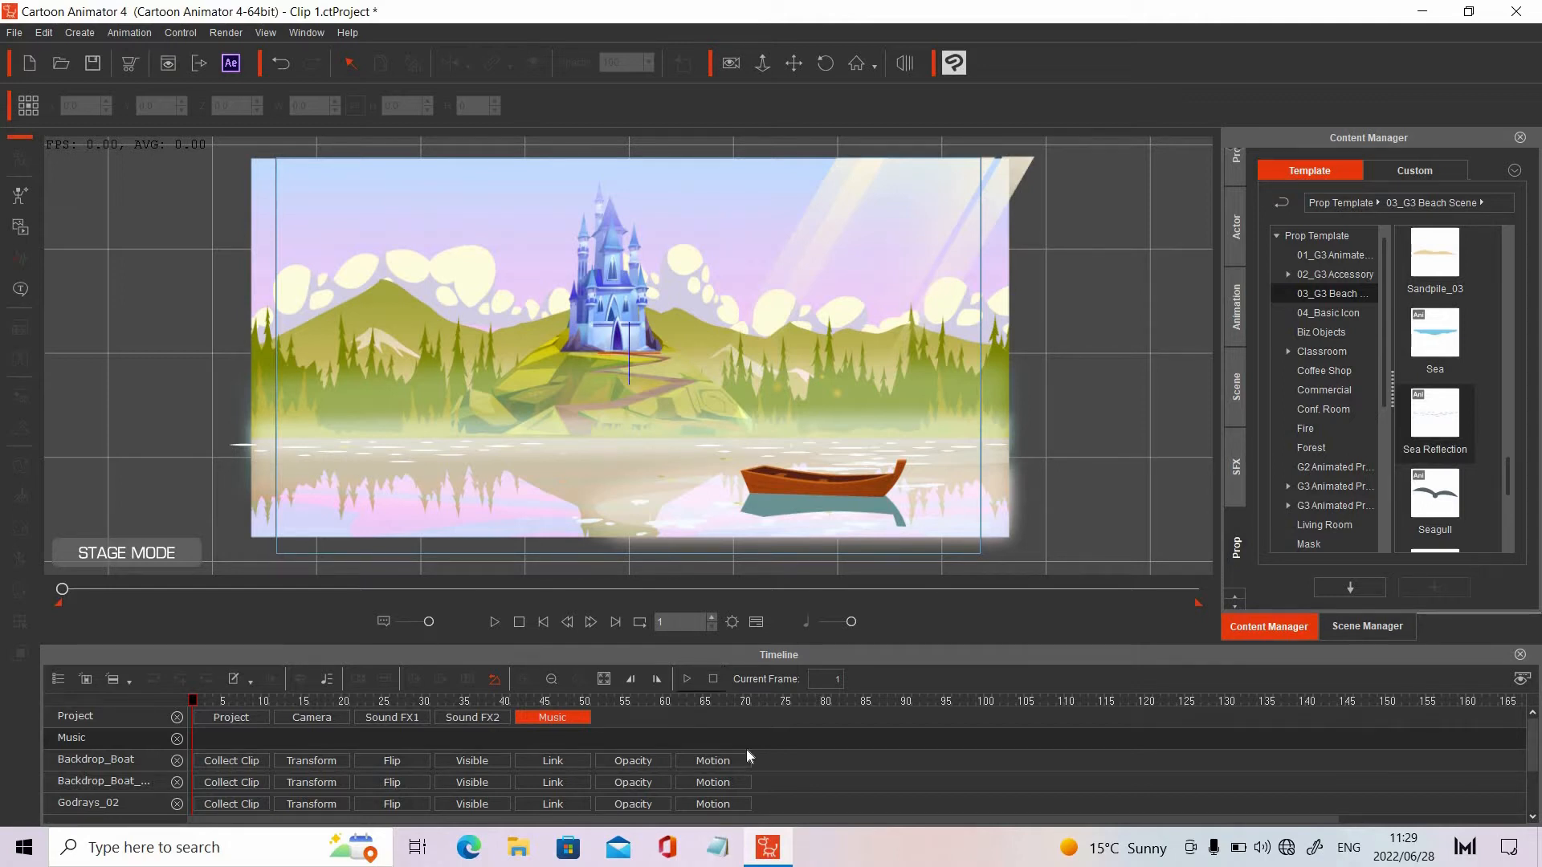
Preview the water reflections and select the Sea Reflection prop behind the boat to examine its transform values
left_click(493, 623)
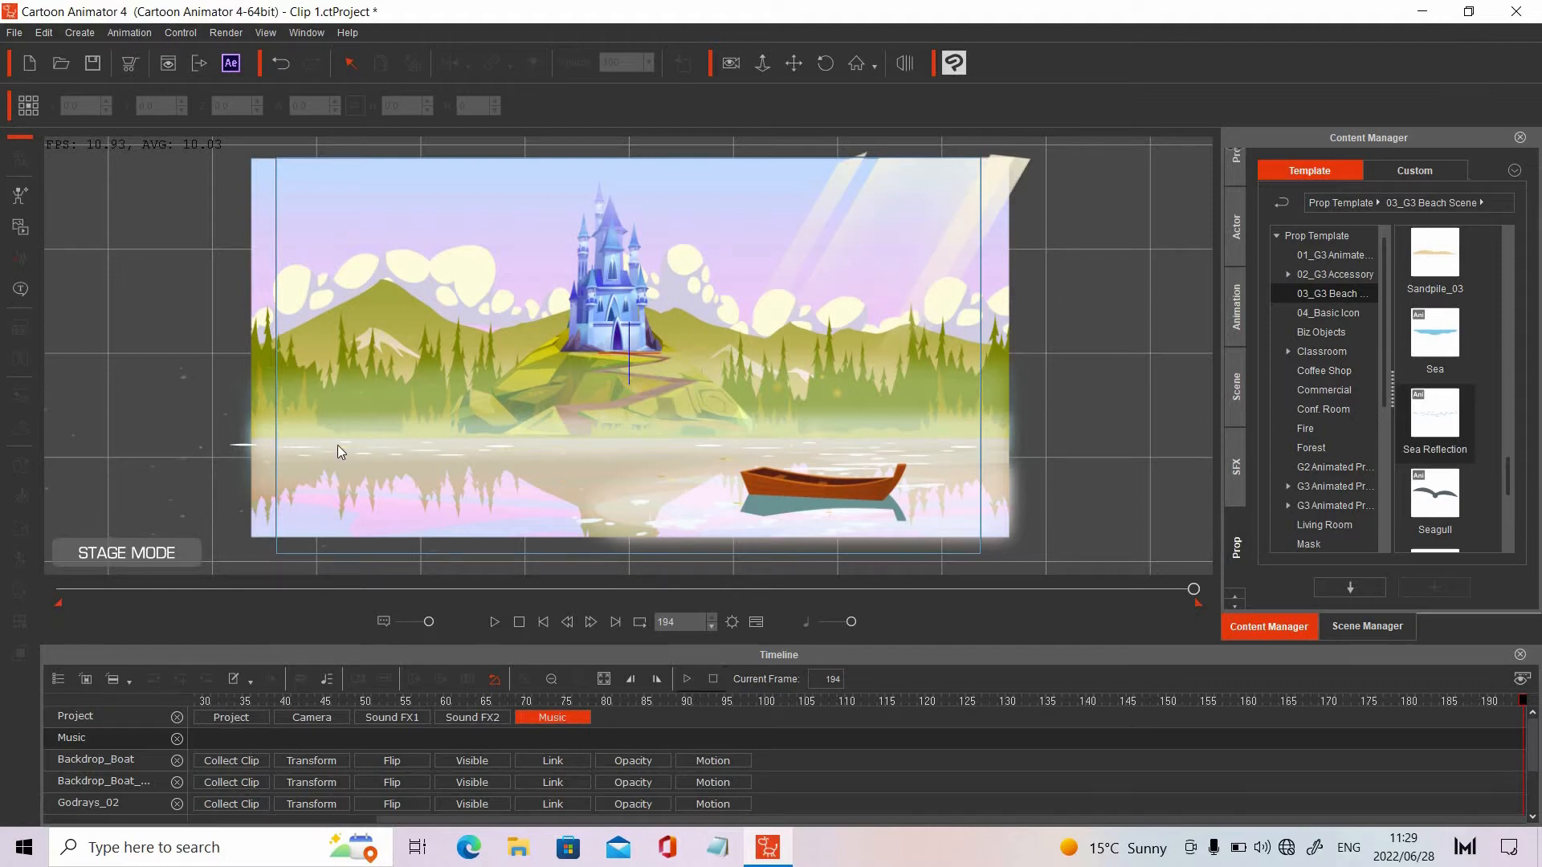
left_click(707, 445)
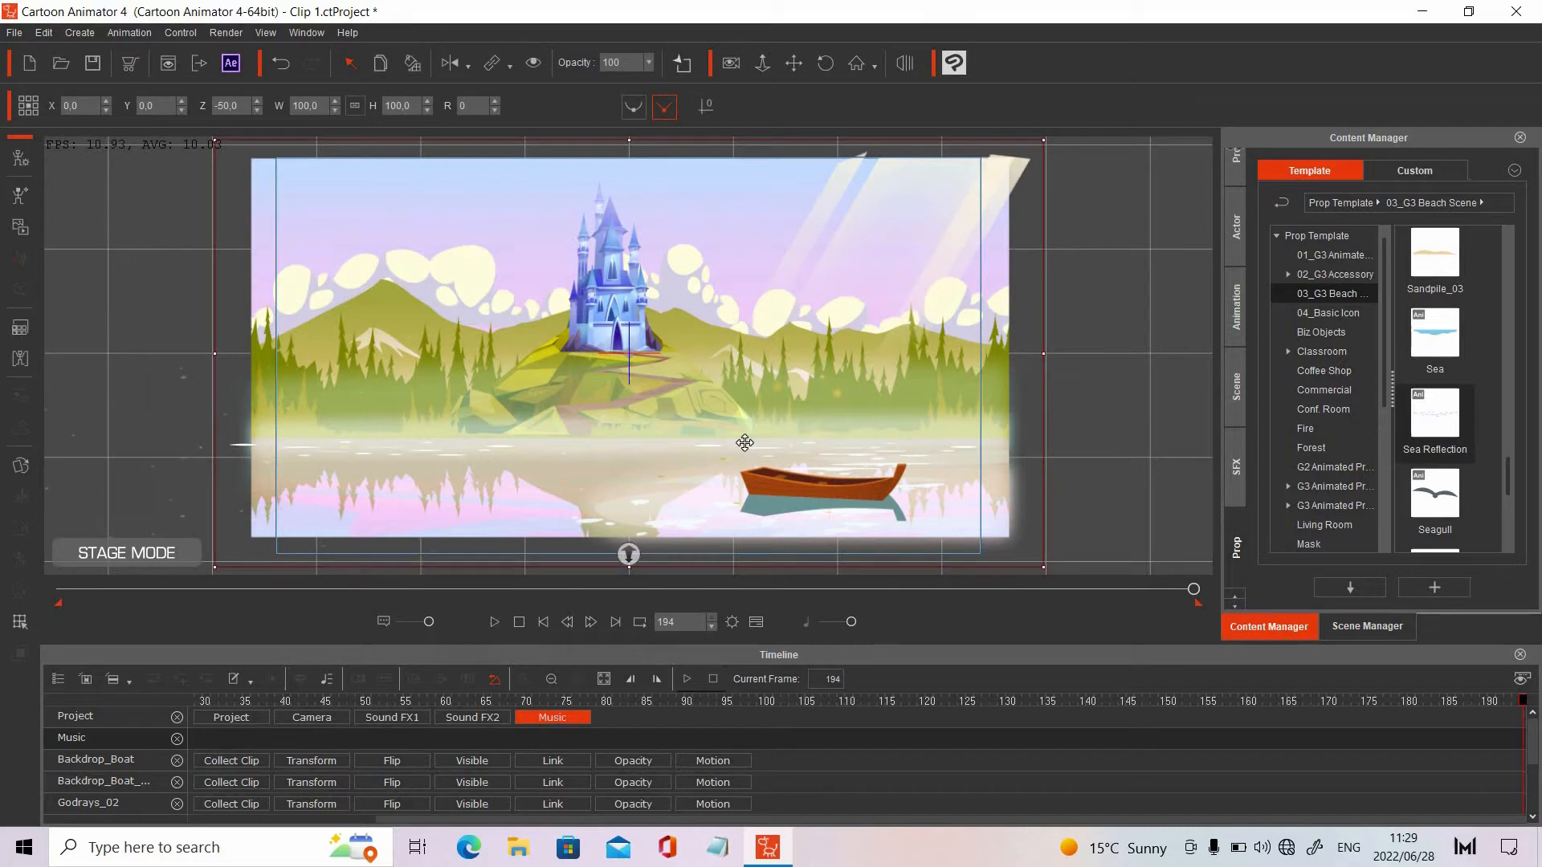
left_click(1348, 630)
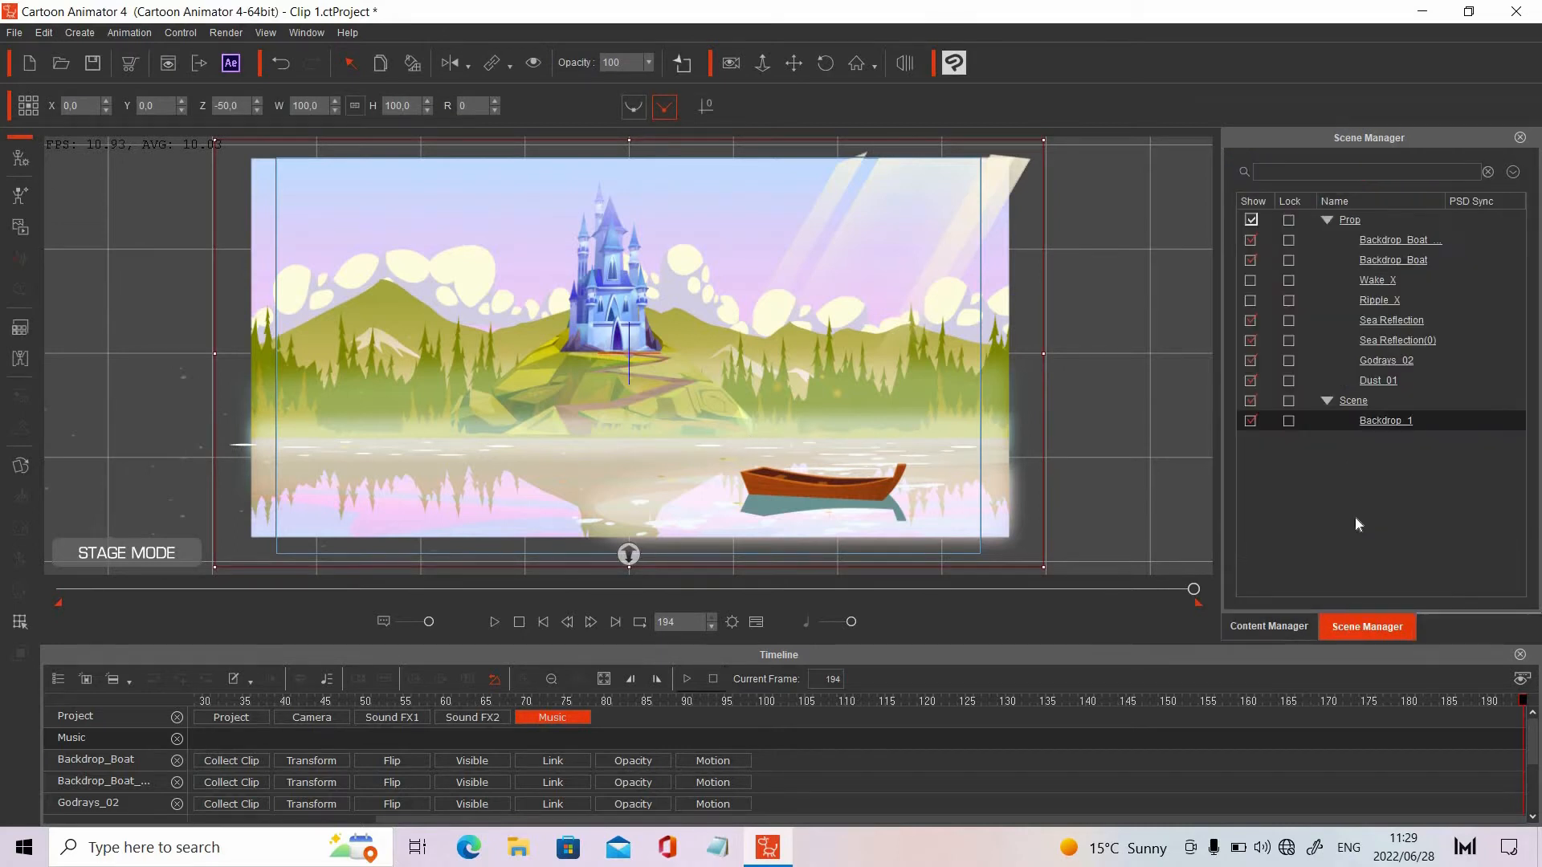
left_click(1372, 324)
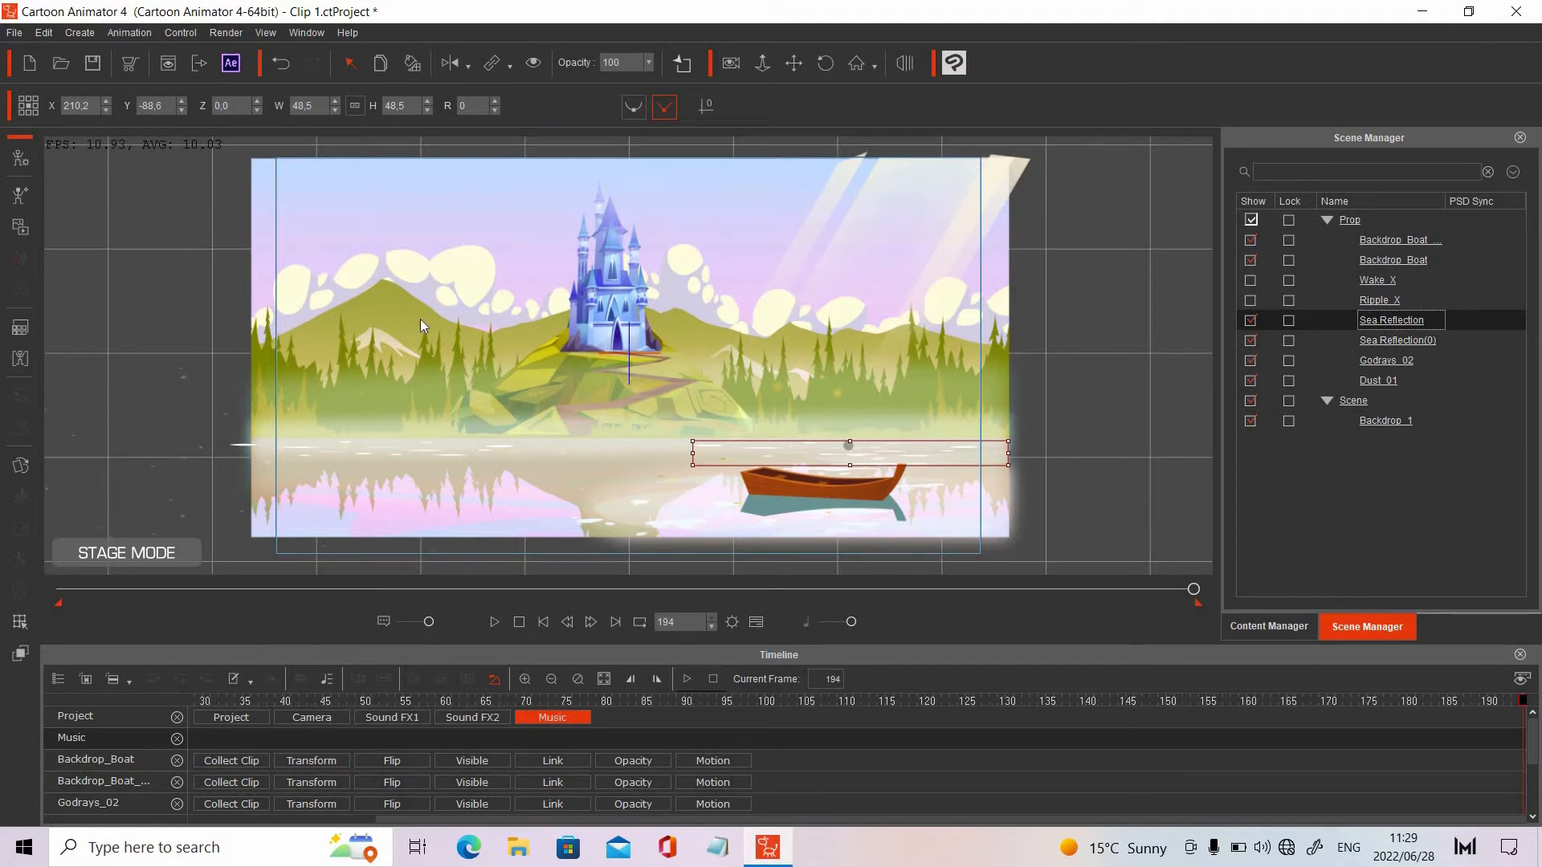
left_click(259, 110)
left_click(1099, 366)
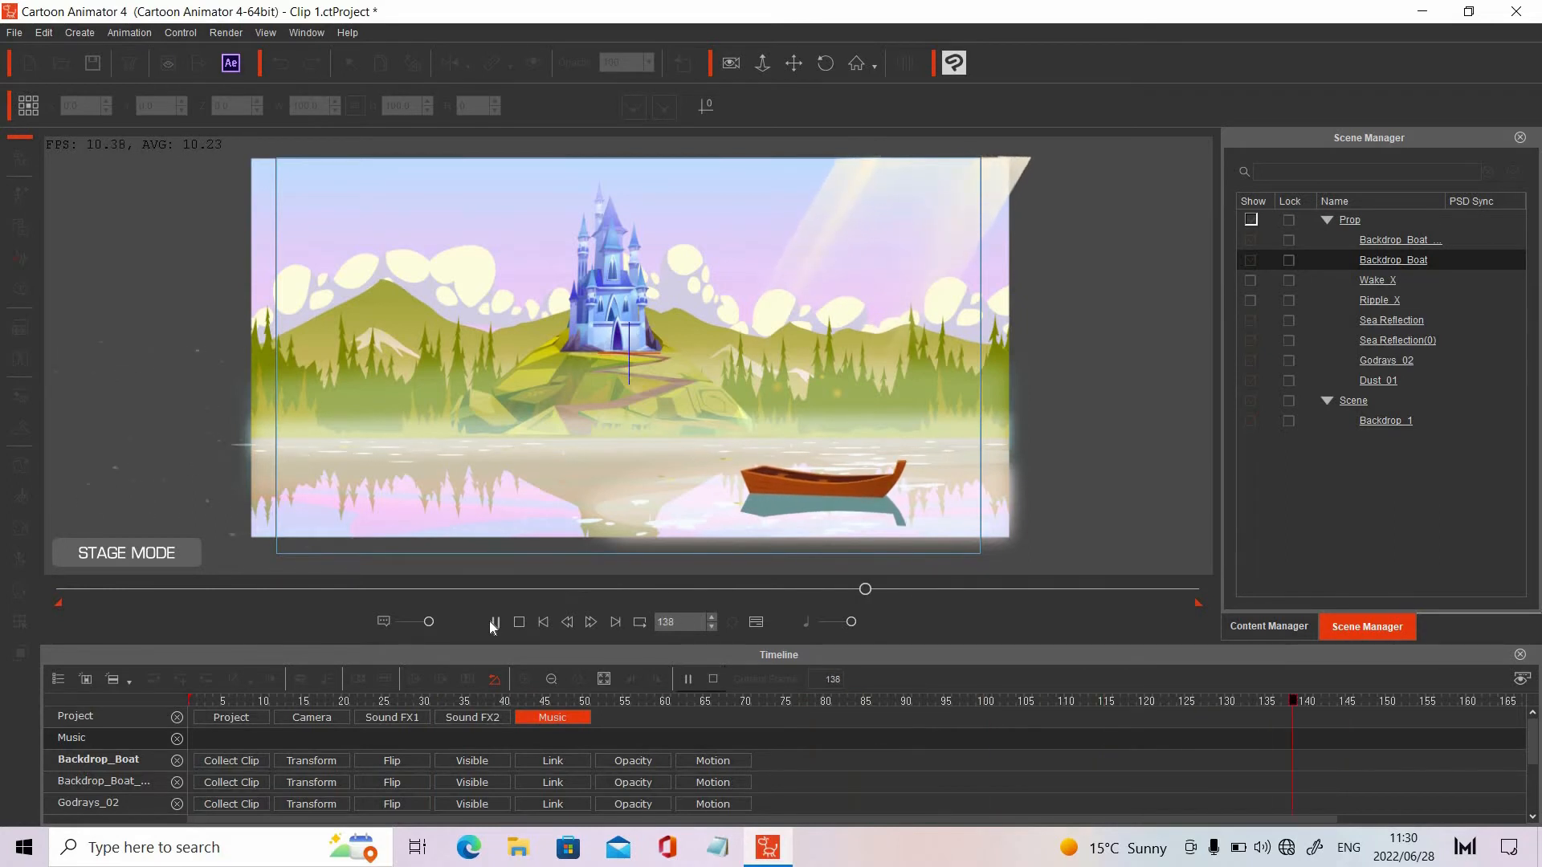
Replay the scene animation with the sea reflections and return to the first frame
left_click(493, 623)
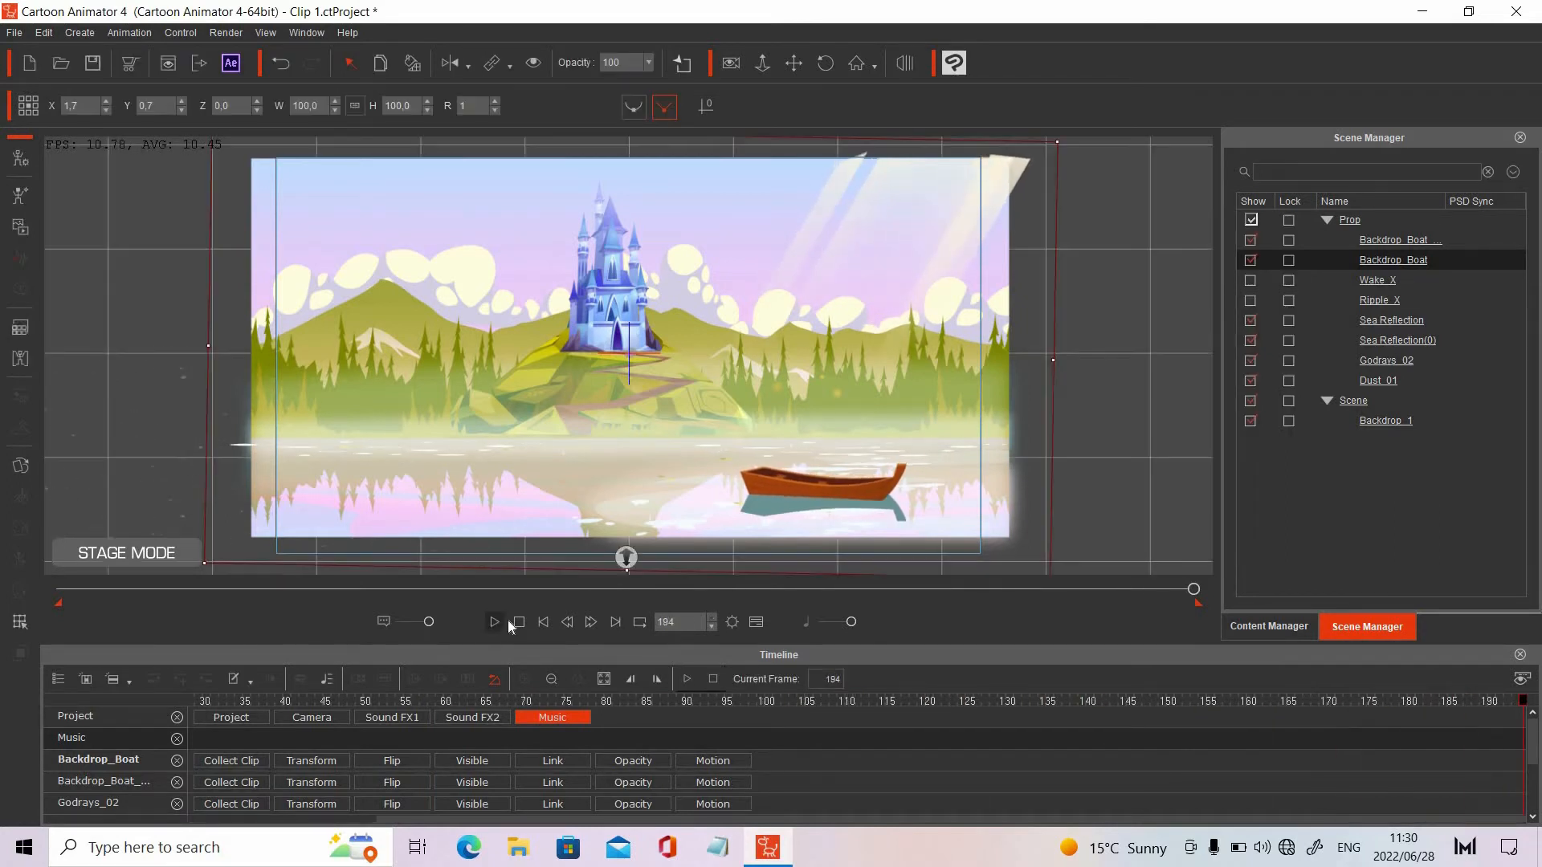
left_click(538, 622)
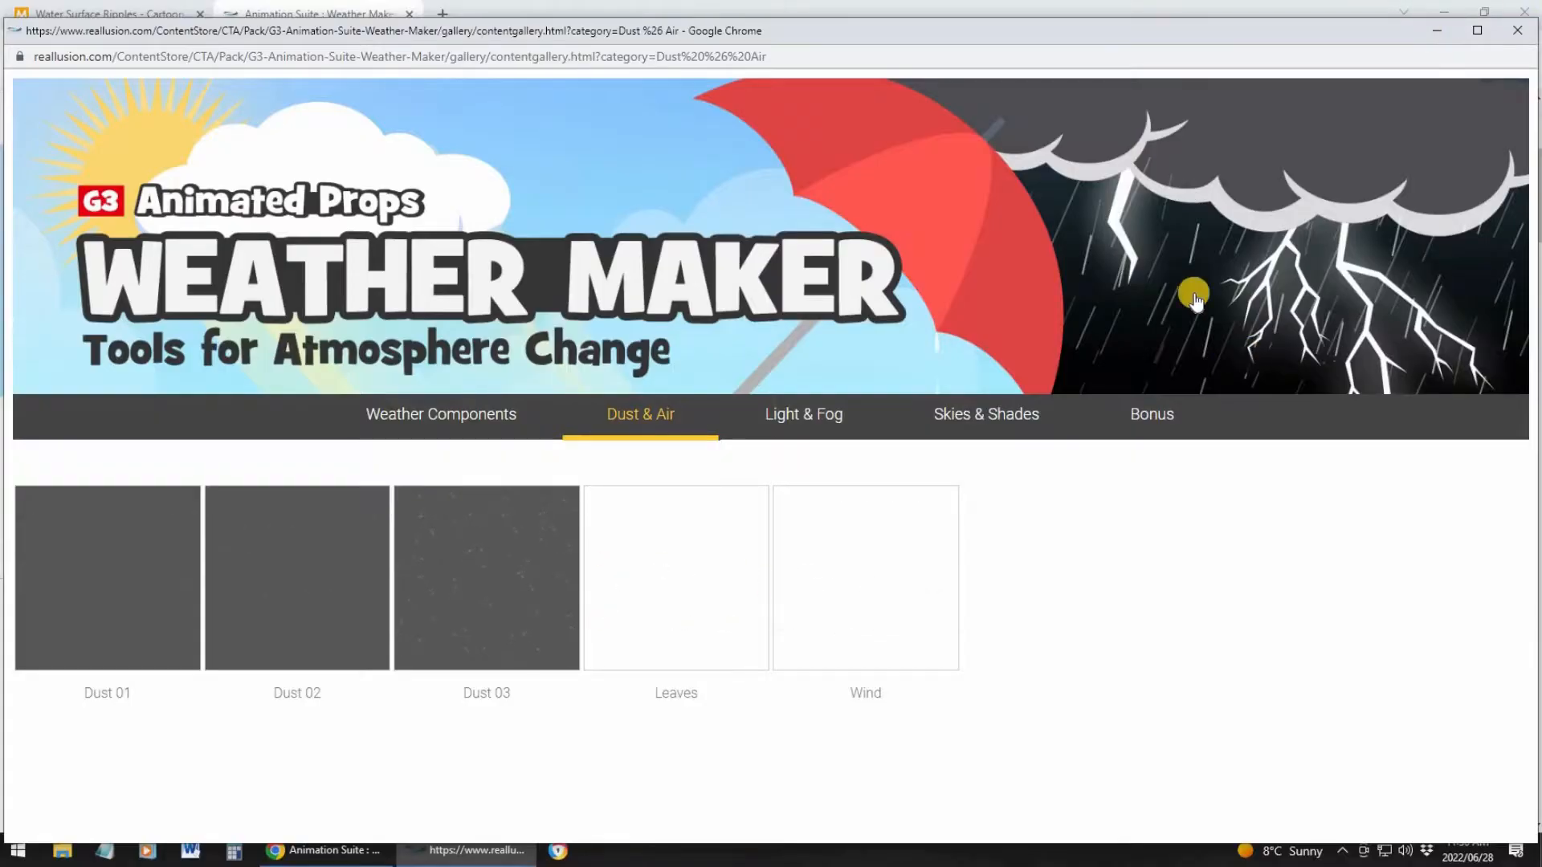
Return to Cartoon Animator from the browser gallery, and preview the scene with the Ripple_X prop shown below the castle
left_click(1437, 31)
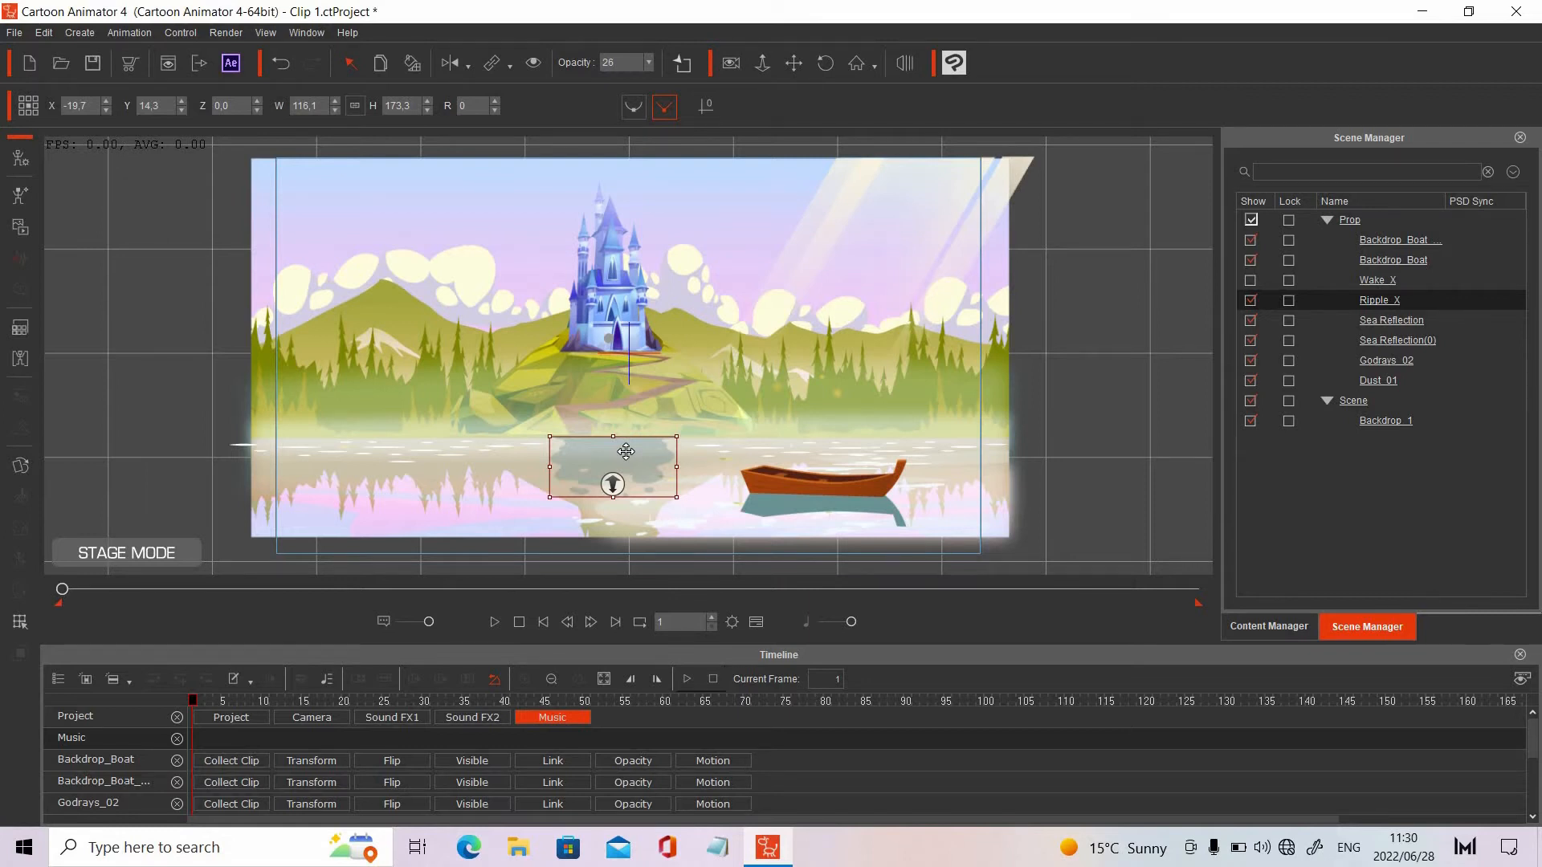
left_click(549, 626)
left_click(495, 624)
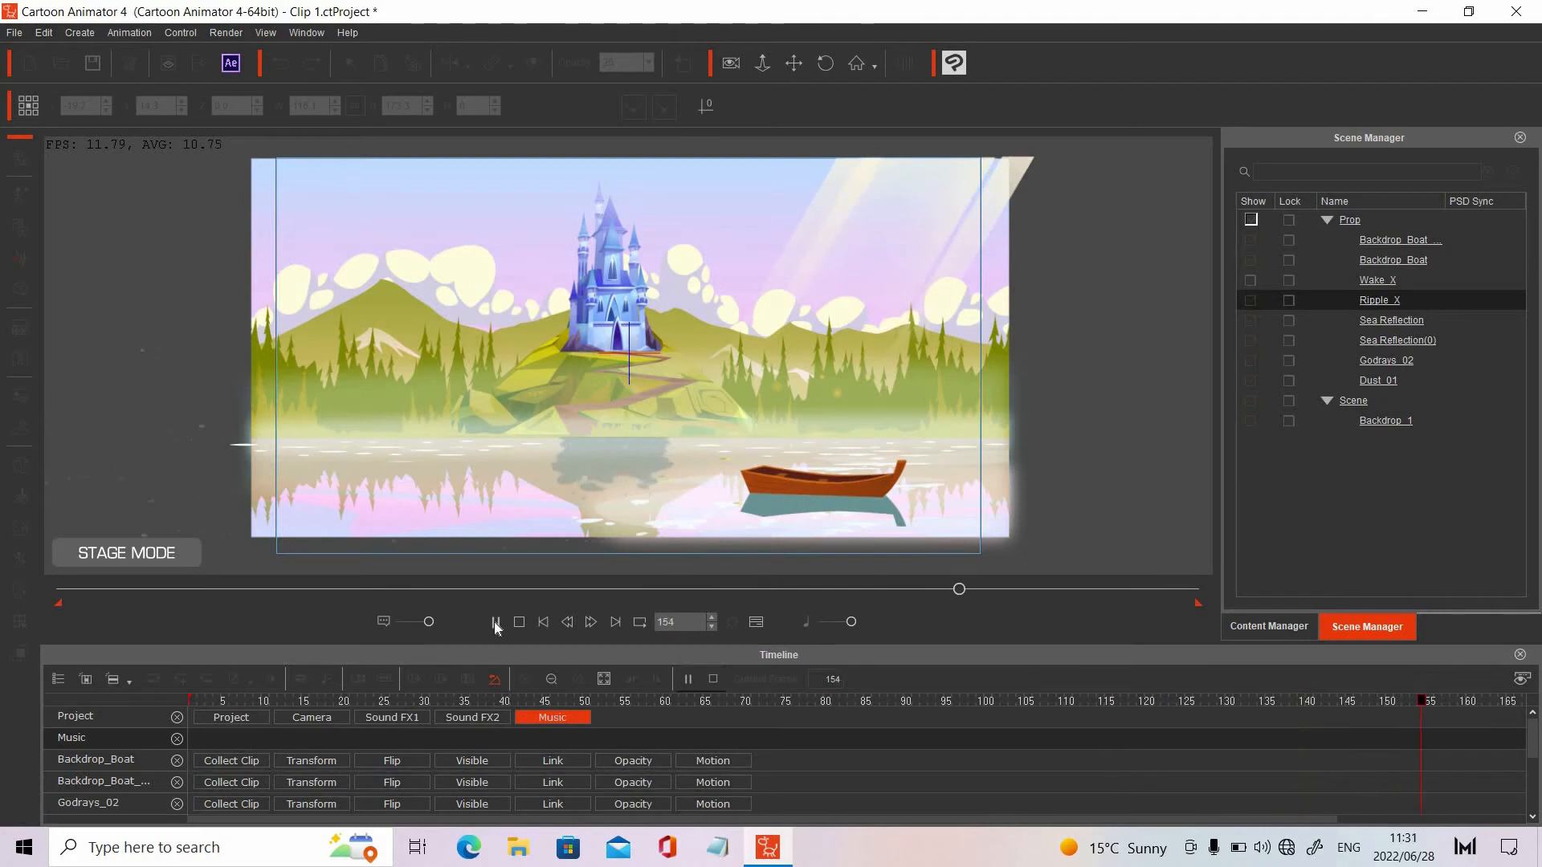
left_click(520, 623)
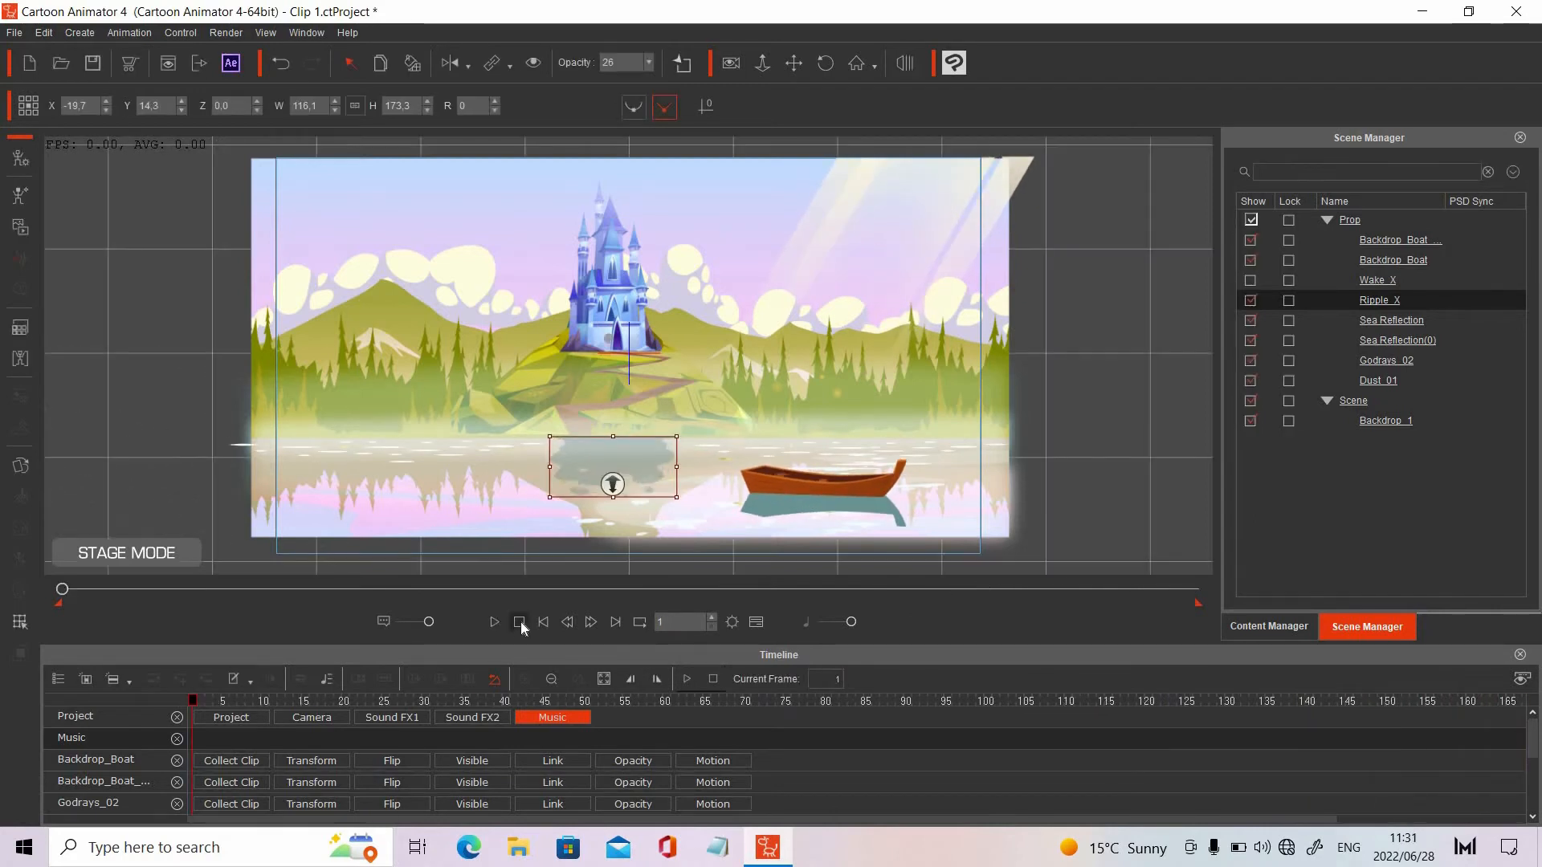
Try moving the Ripple_X prop up toward the castle hill, and undo the move
left_click_drag(587, 468, 582, 429)
left_click(285, 67)
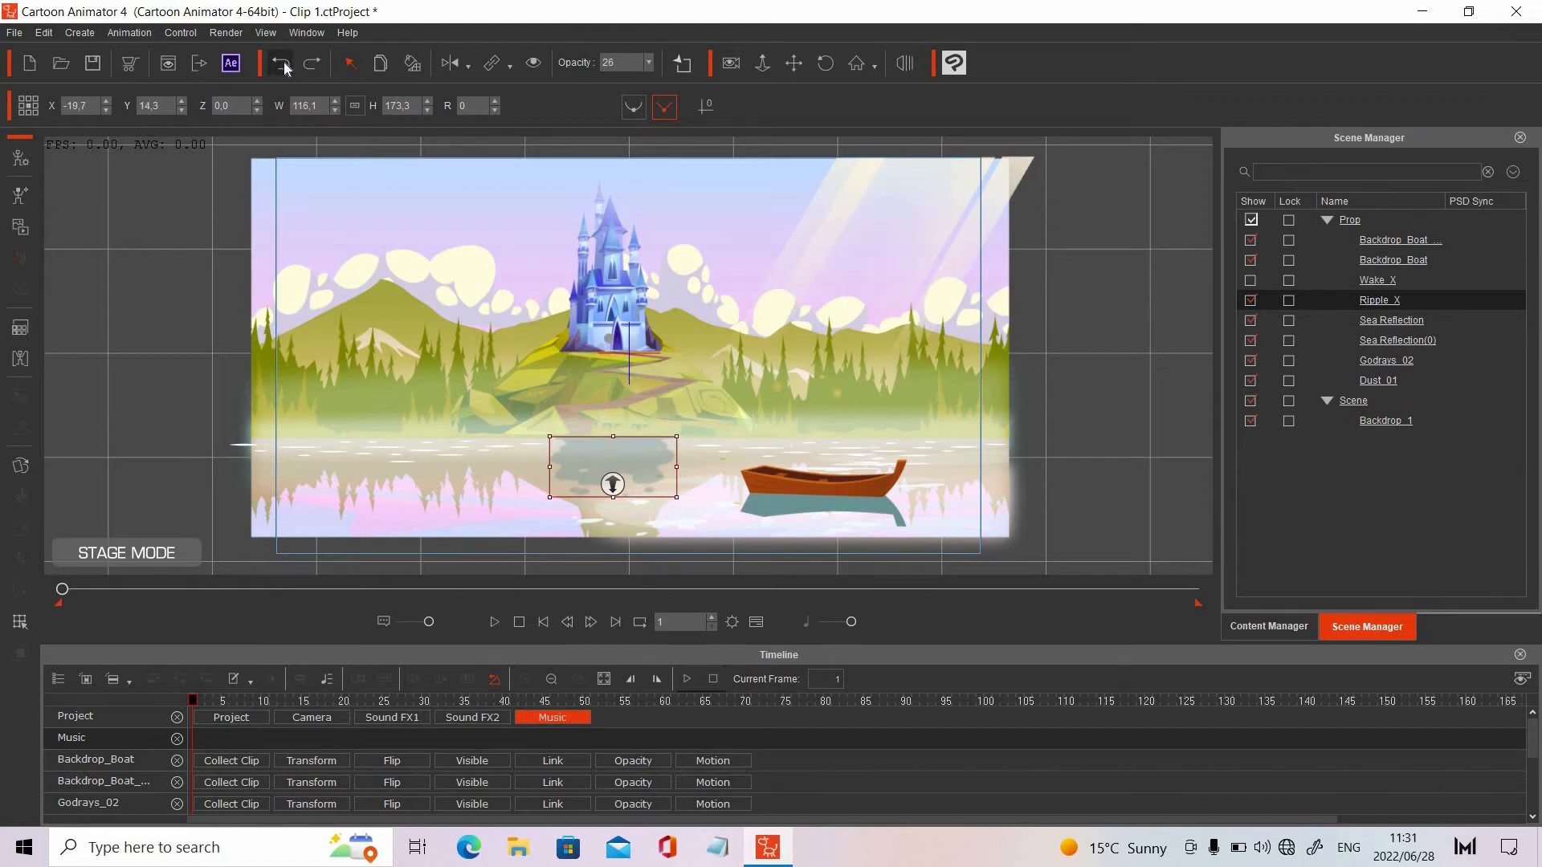
Preview the ripple animation with nothing selected, and select Ripple_X to examine its placement in the castle's reflection
left_click(146, 293)
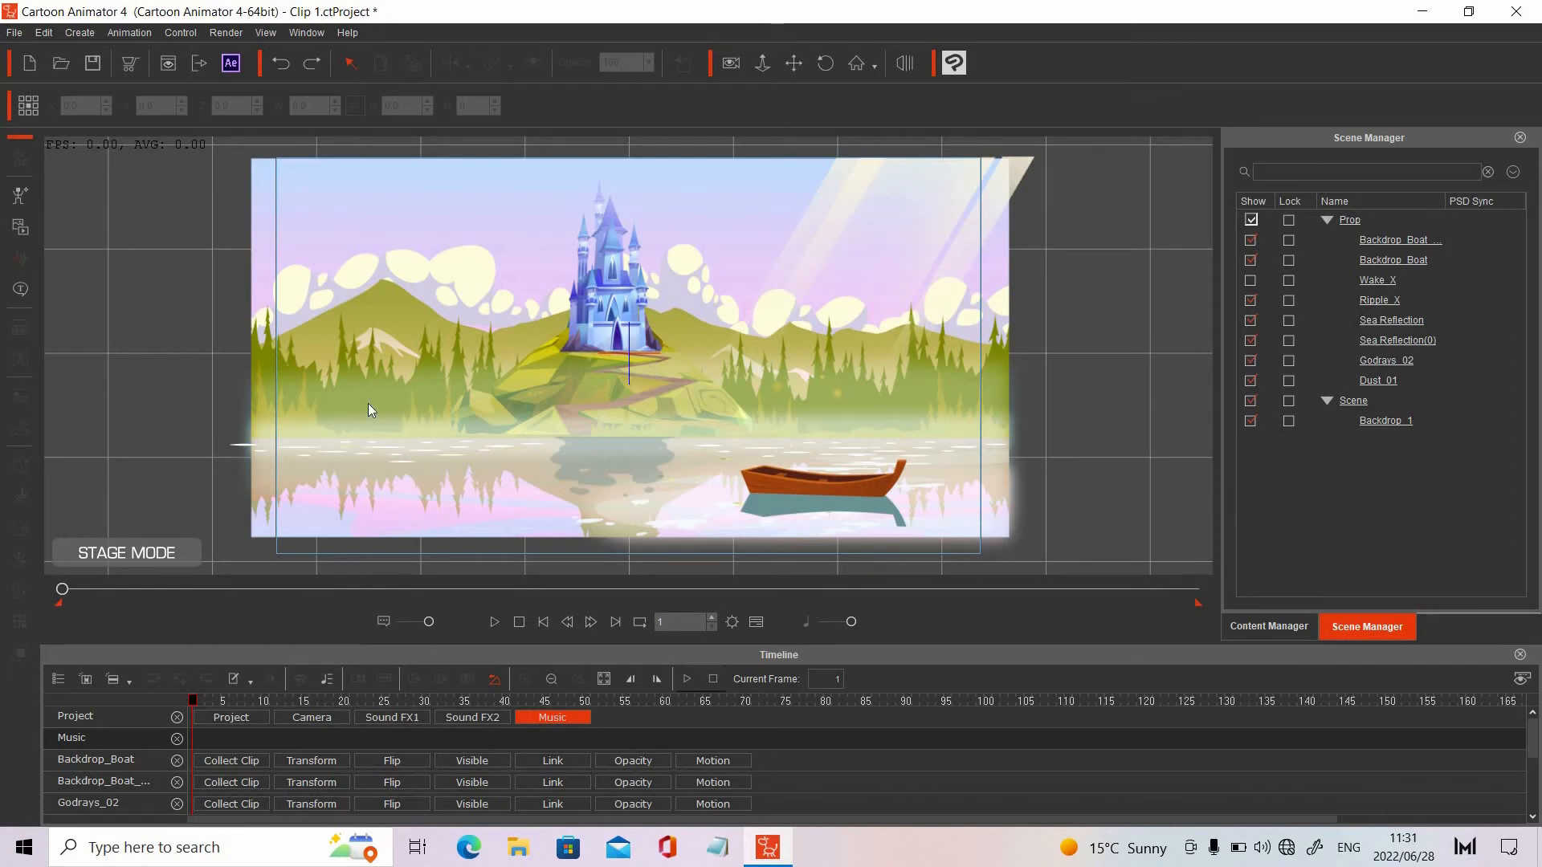
left_click(494, 623)
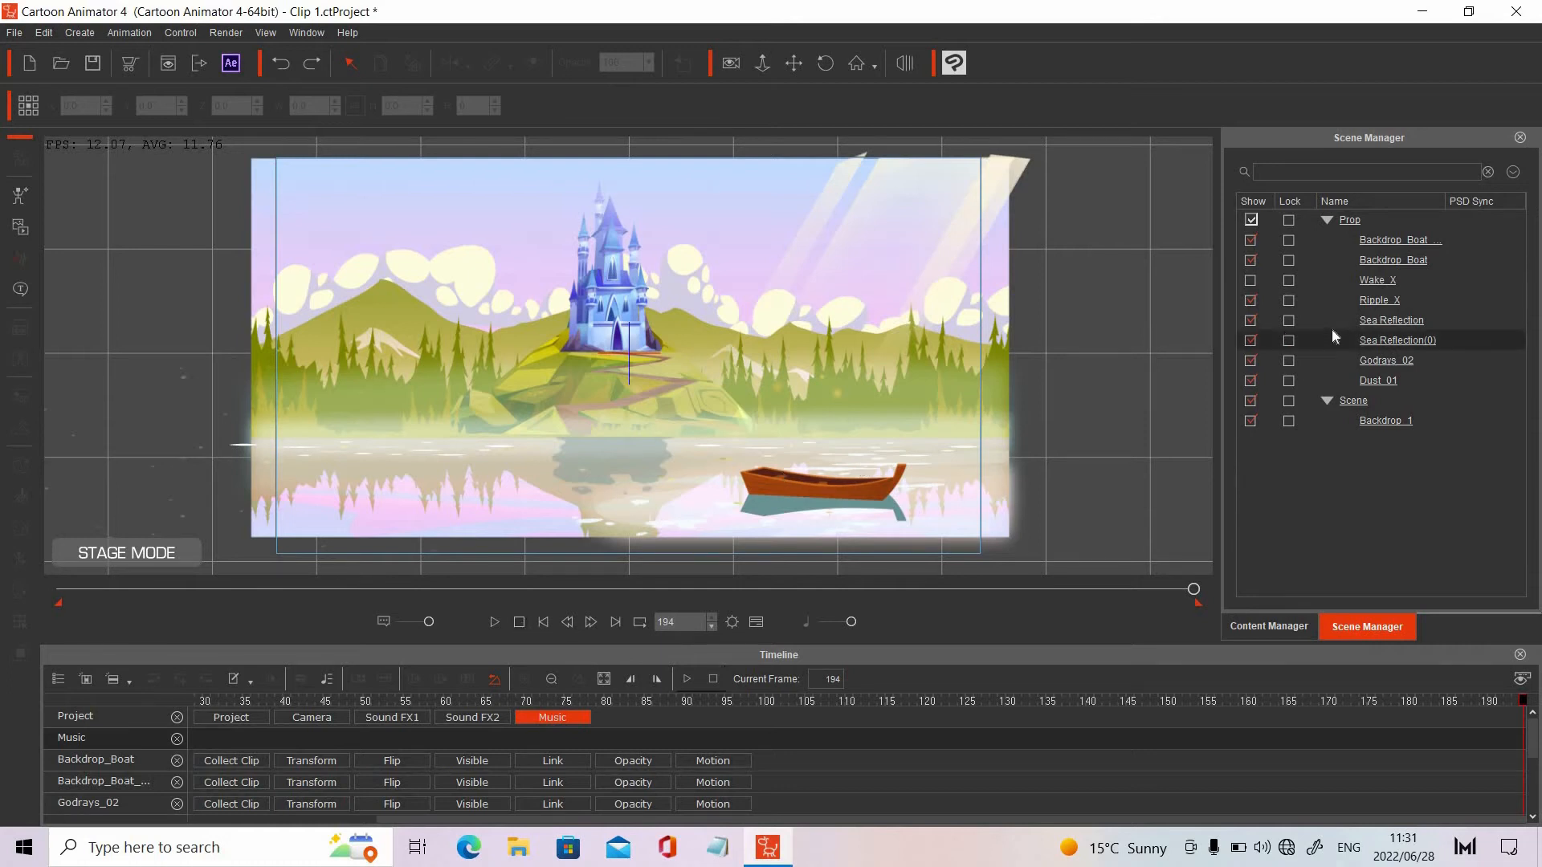
left_click(1379, 298)
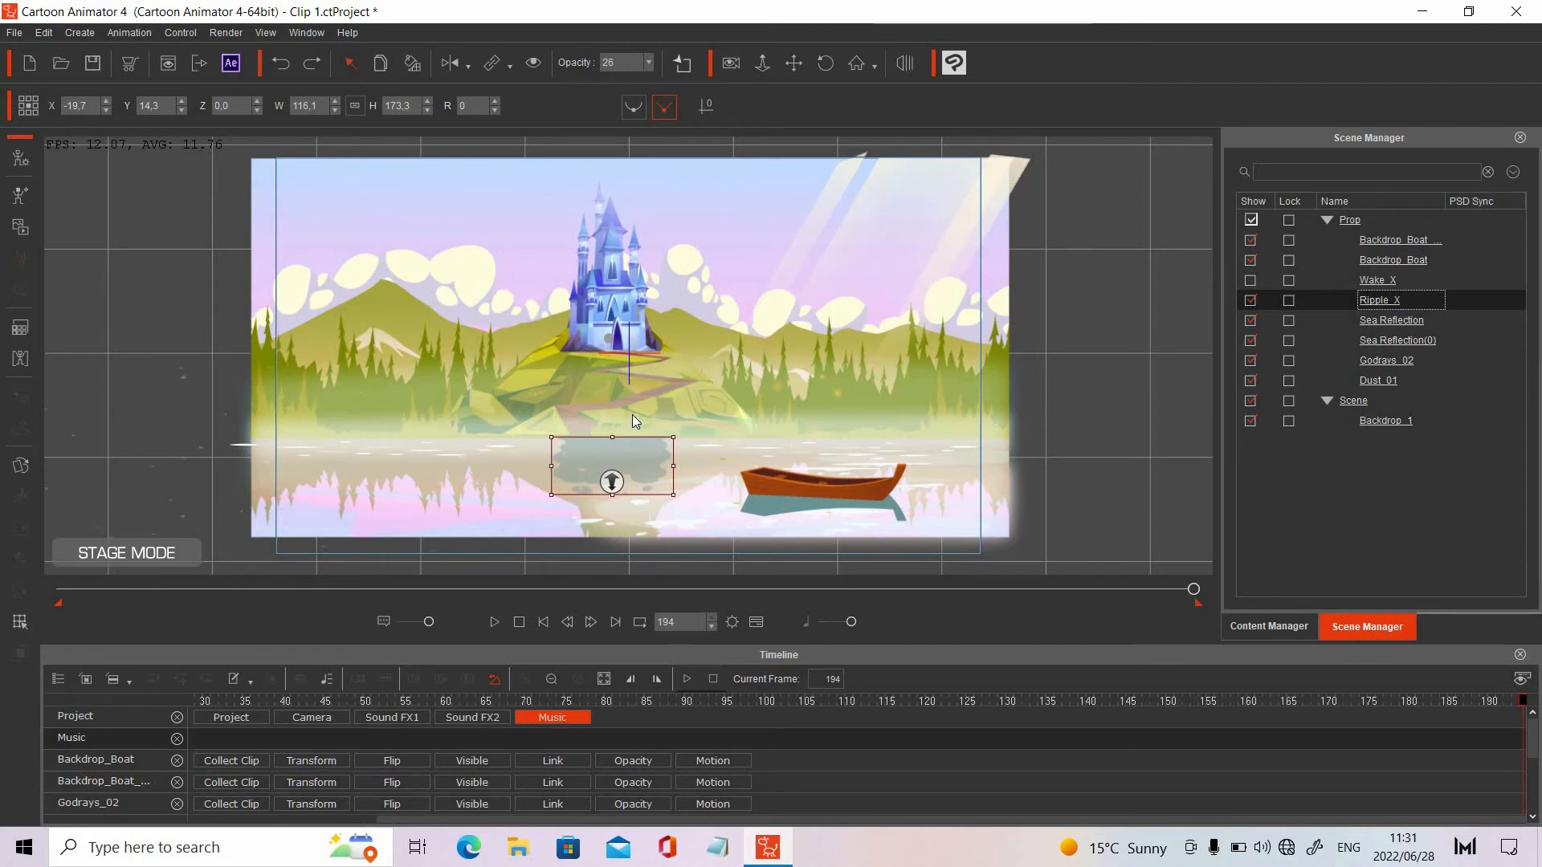
left_click(159, 431)
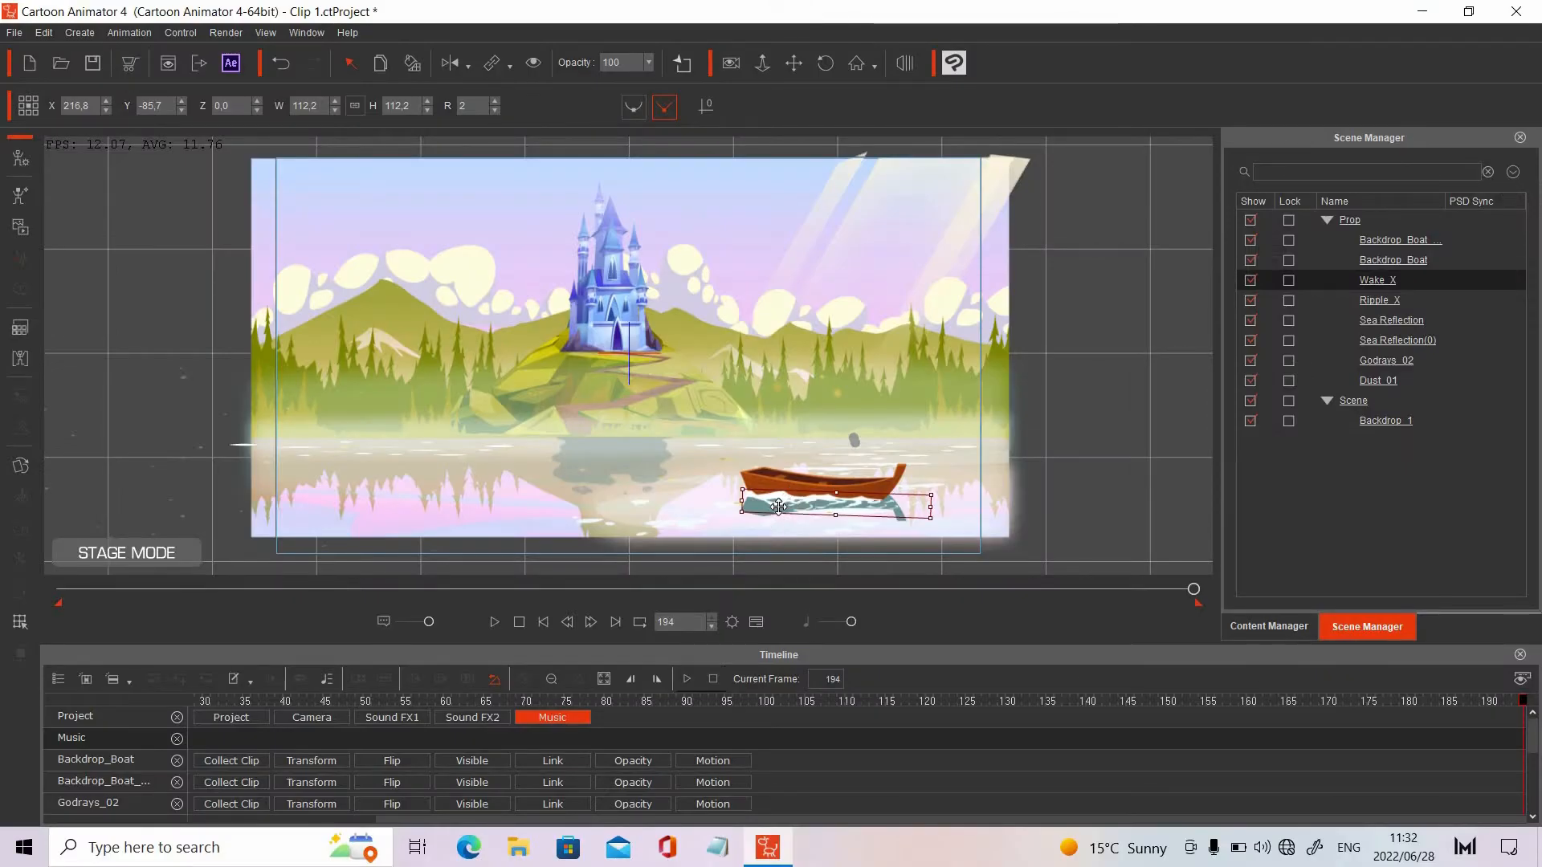
Show the Wake_X prop under the boat and check its render style color settings
left_click(21, 329)
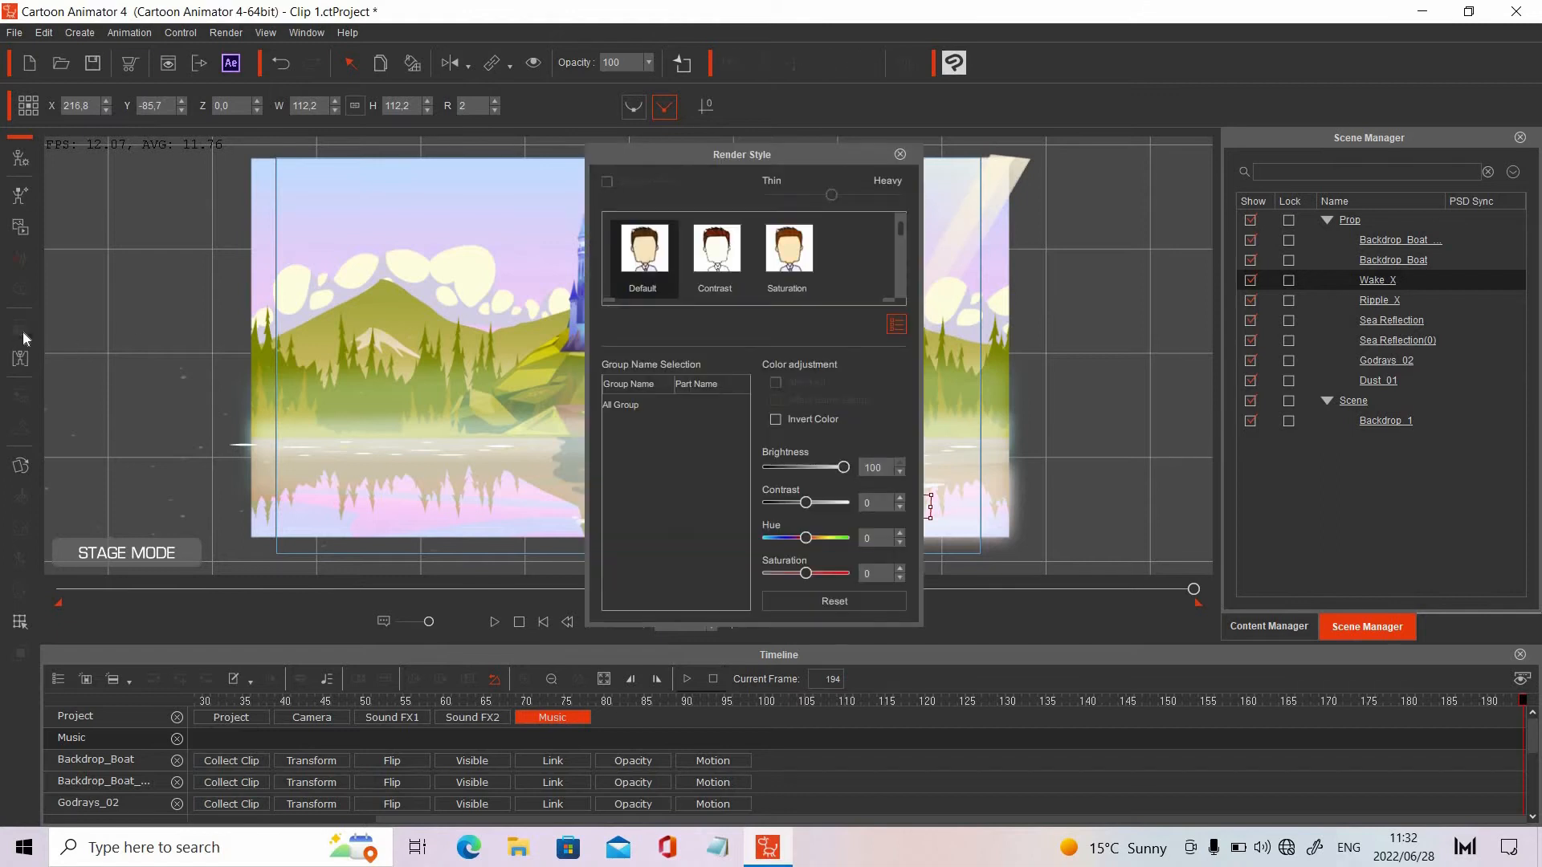
left_click(901, 155)
left_click(1121, 402)
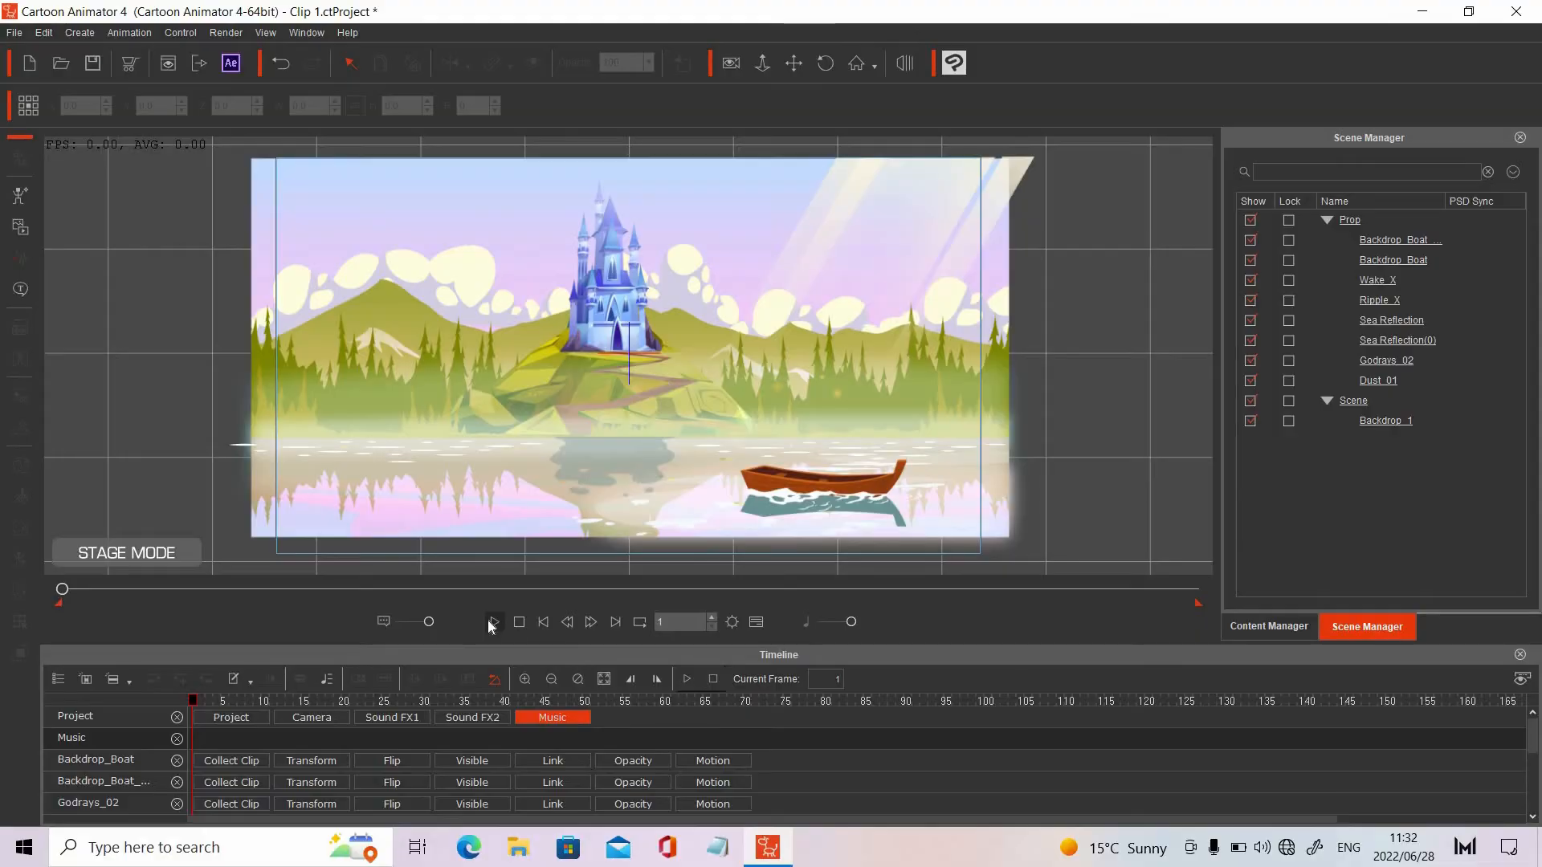
Preview the scene animation with the boat's wake and all other props shown
left_click(488, 620)
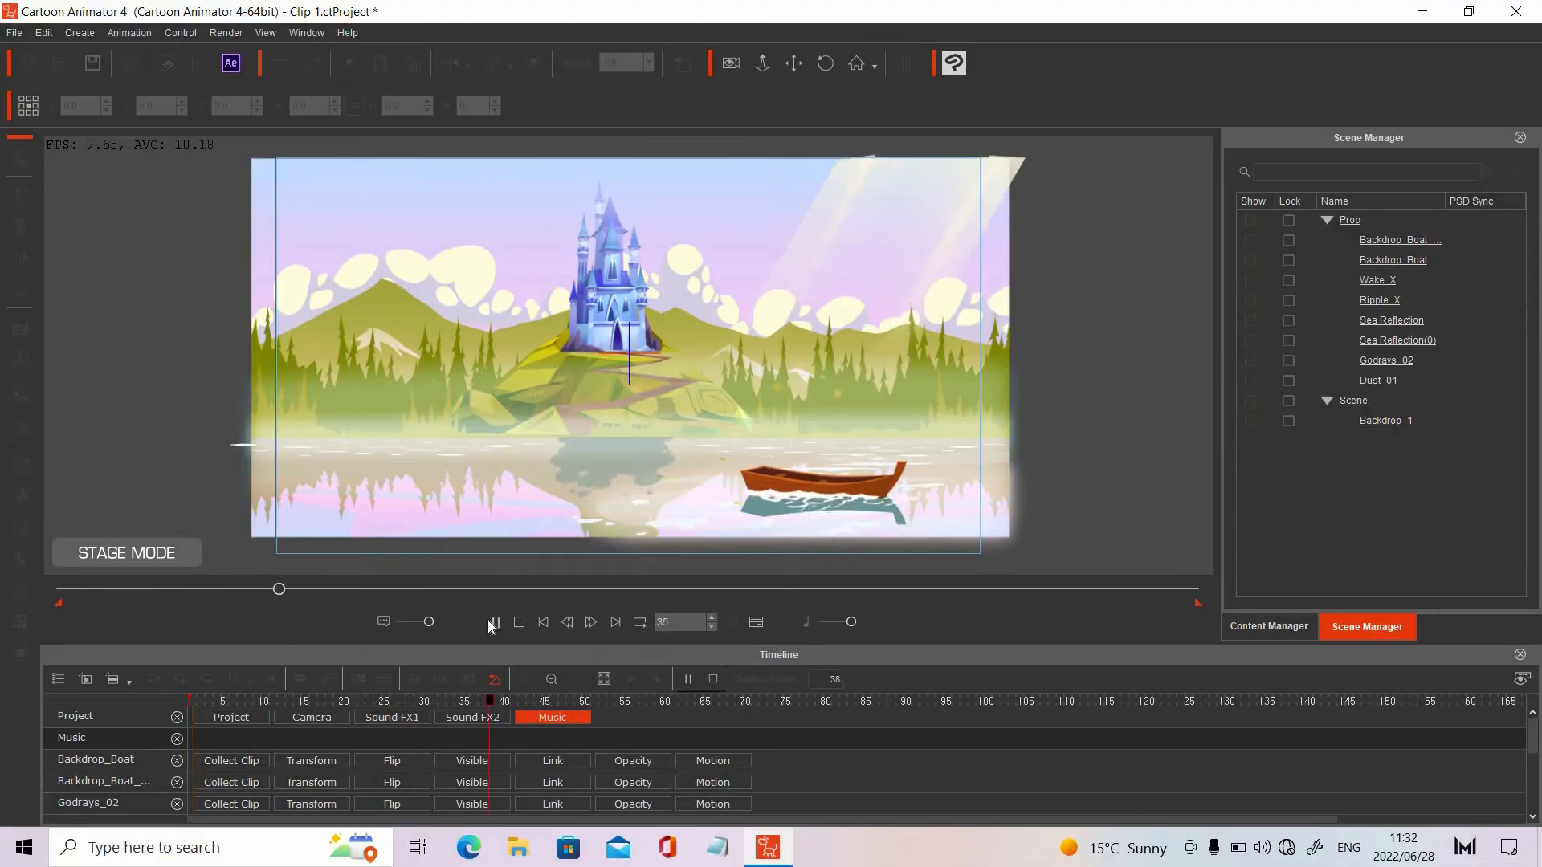